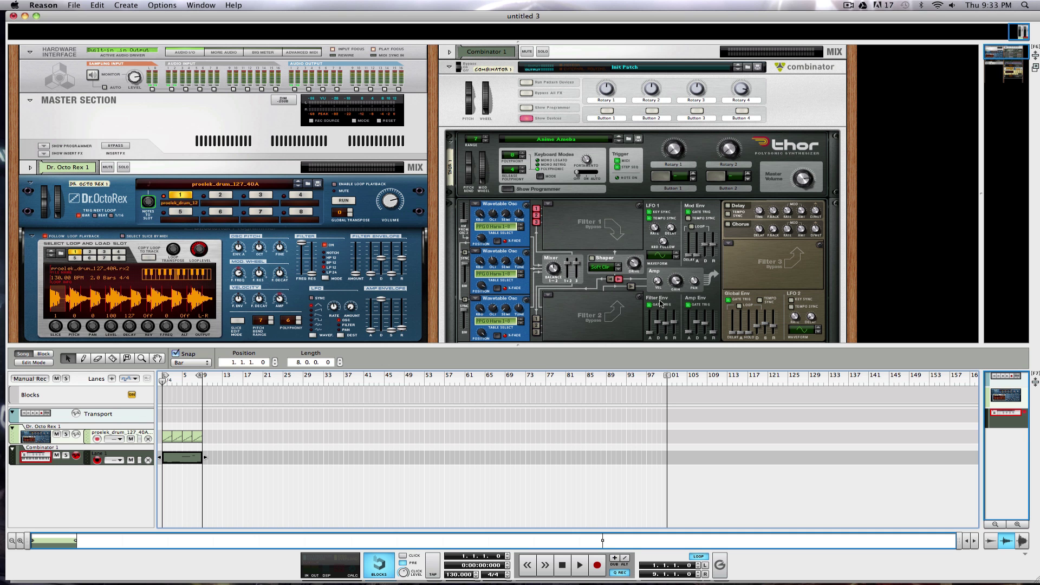
Scroll through the rack to review the Combinator's Thor and effects chain
scroll(659, 299, down, 4)
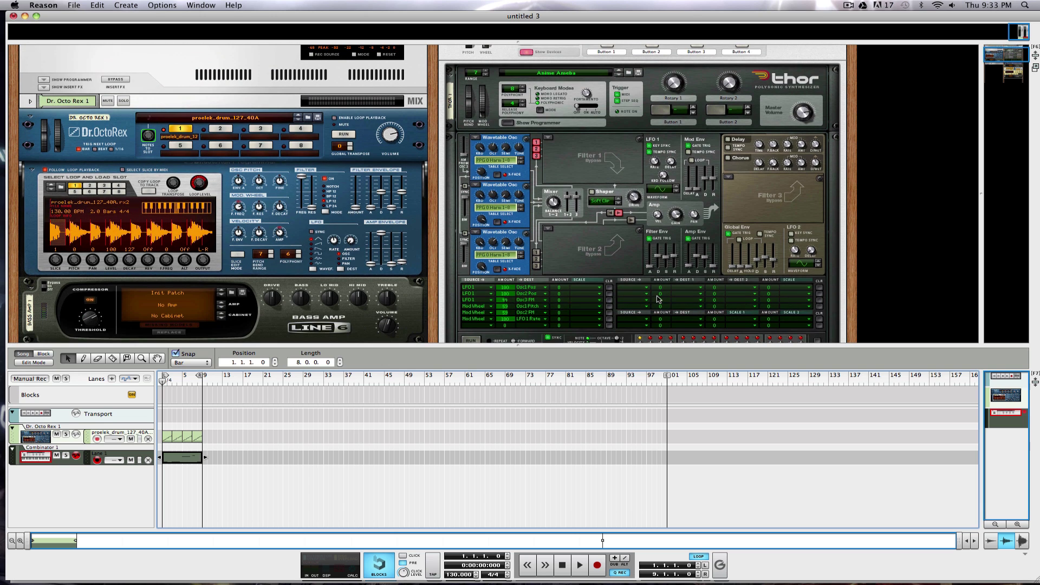
scroll(615, 277, down, 15)
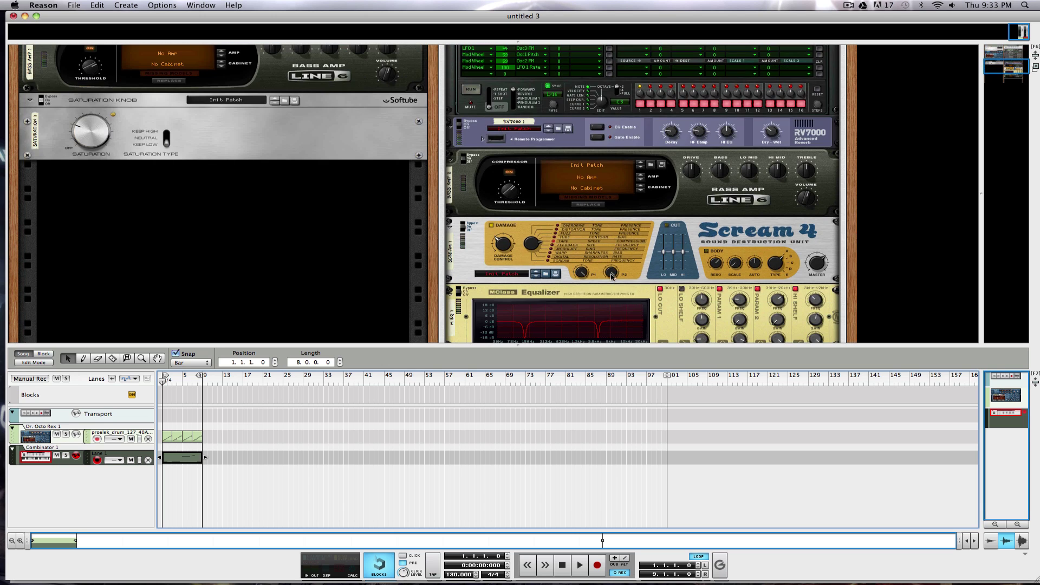
scroll(612, 276, down, 7)
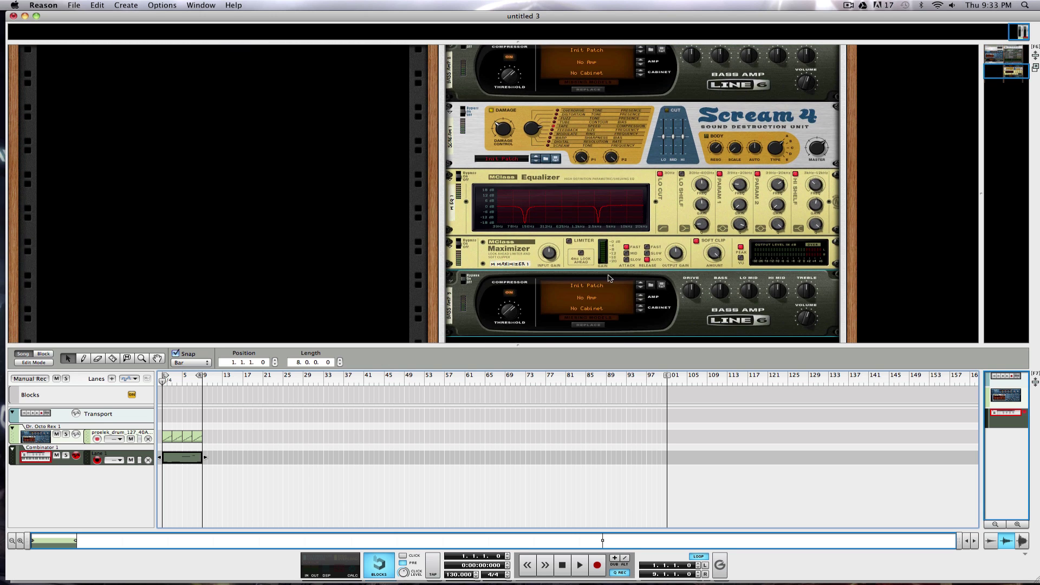
scroll(608, 278, down, 6)
scroll(608, 278, up, 20)
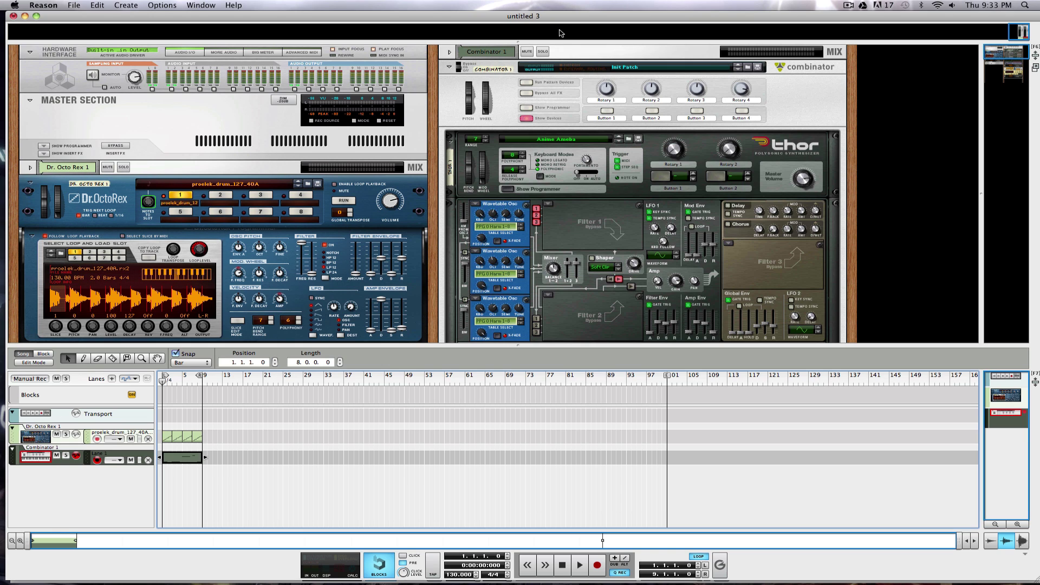
scroll(626, 133, down, 10)
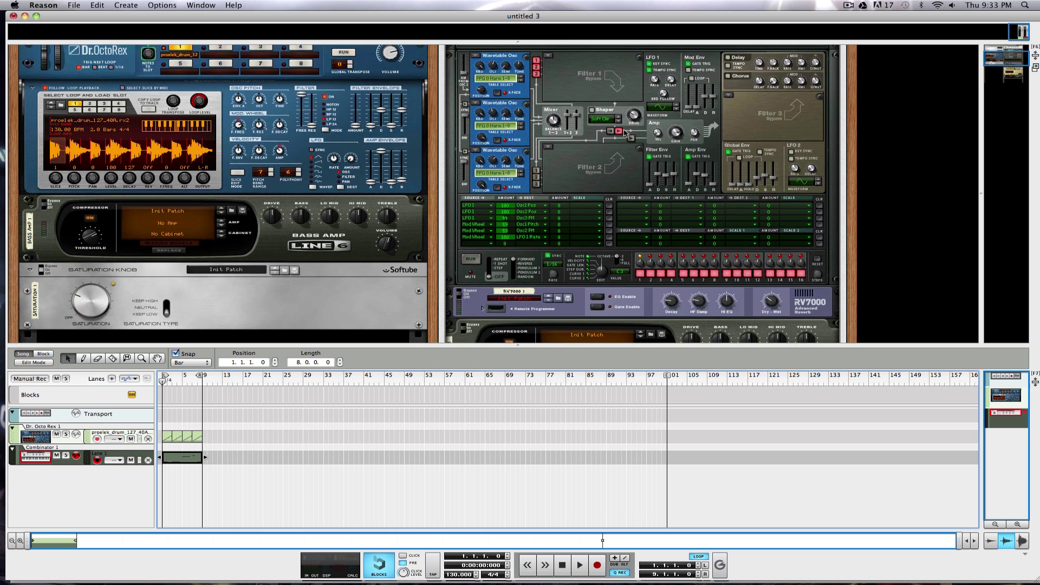
scroll(625, 133, down, 1)
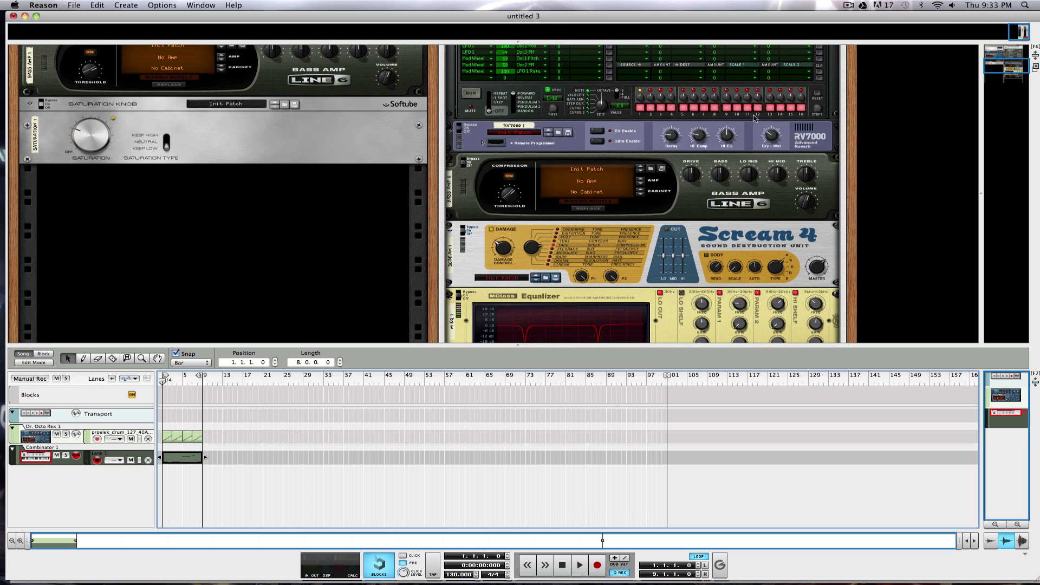
scroll(654, 188, down, 2)
scroll(596, 203, up, 8)
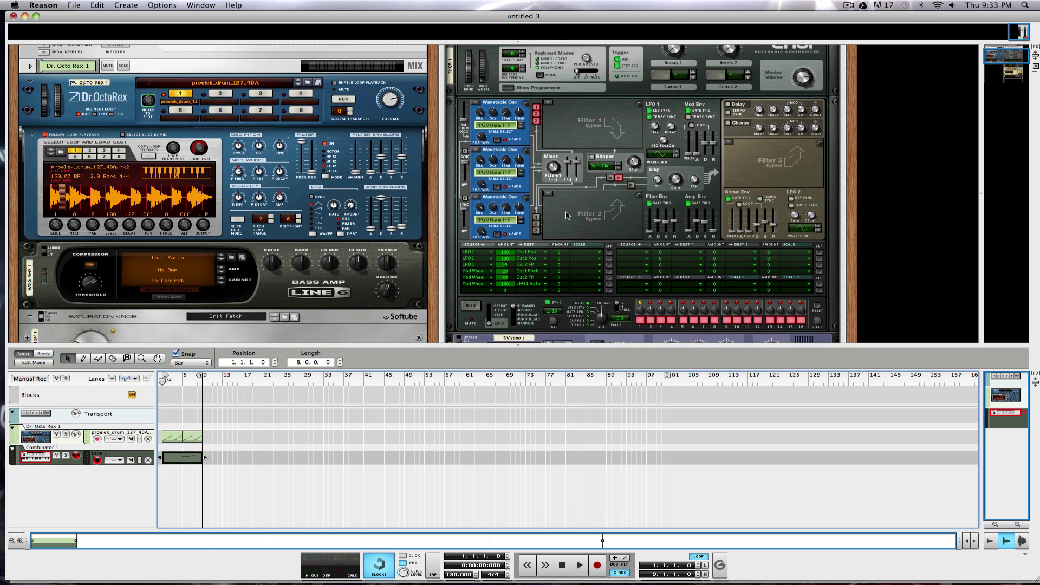
scroll(382, 241, down, 8)
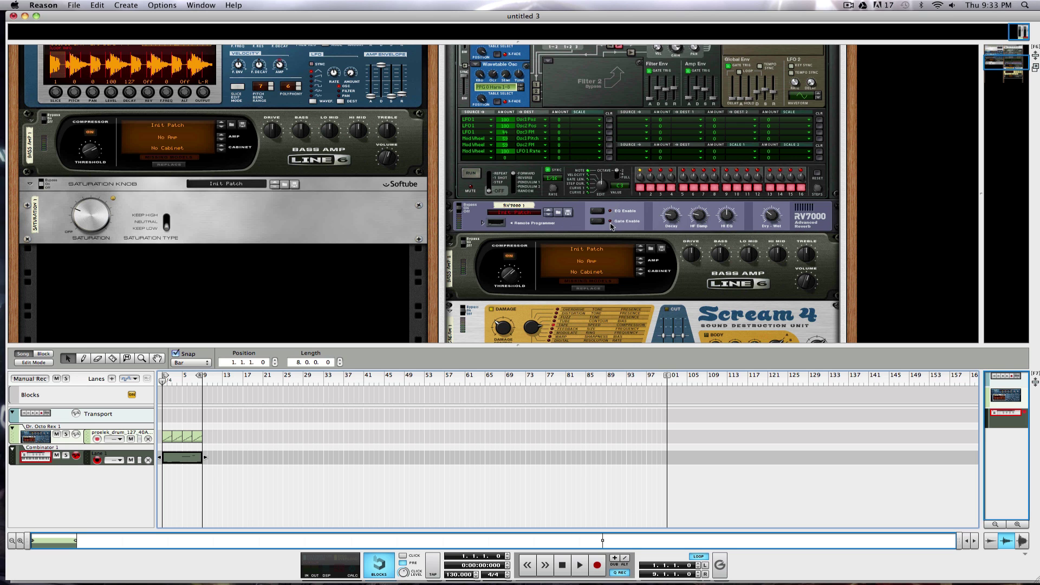
scroll(576, 225, down, 3)
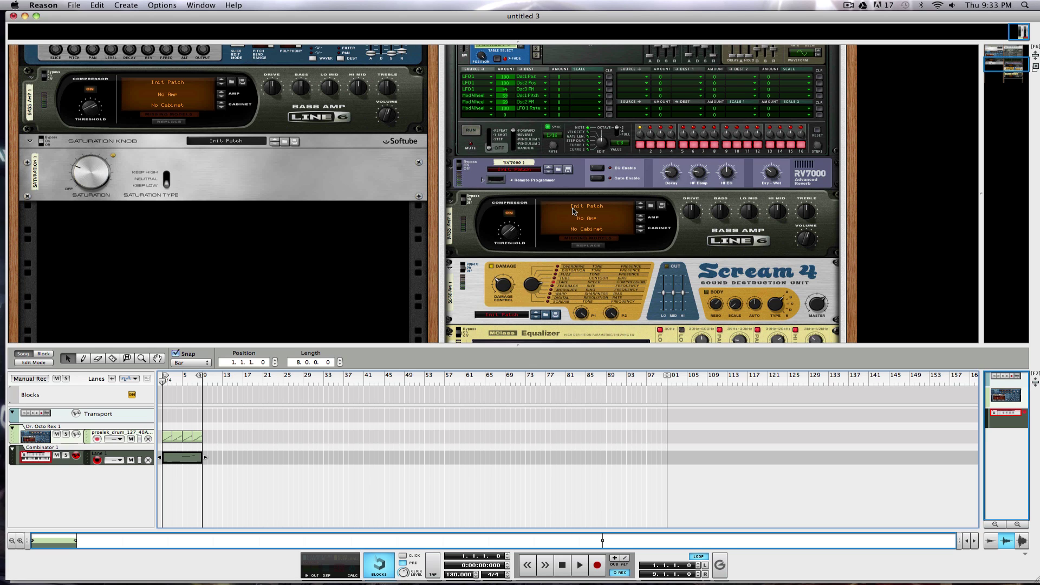
Enlarge the sequencer area, start playback, and expand the mixer channel strips
drag(571, 346, 570, 296)
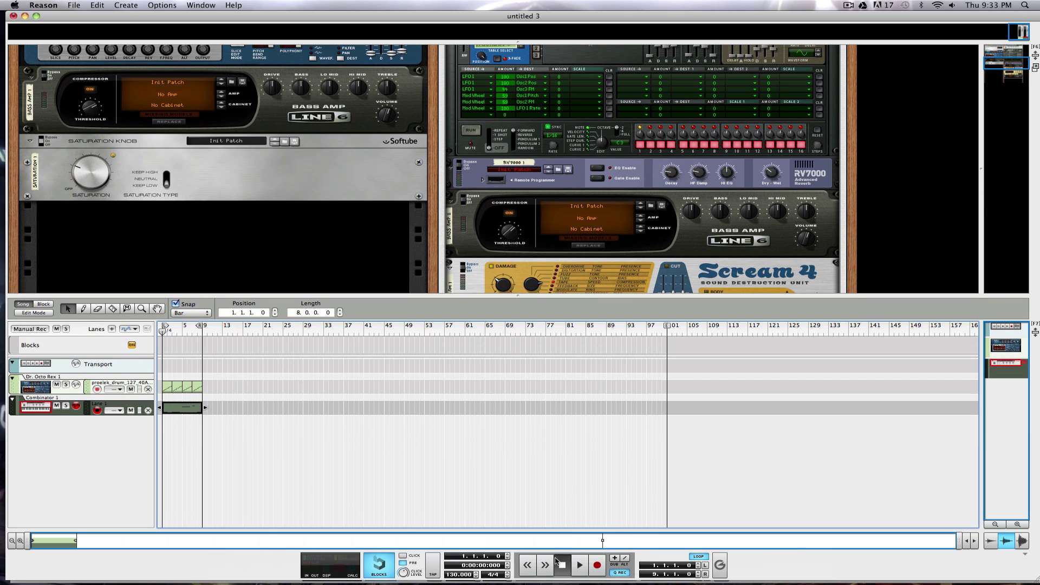
key(space)
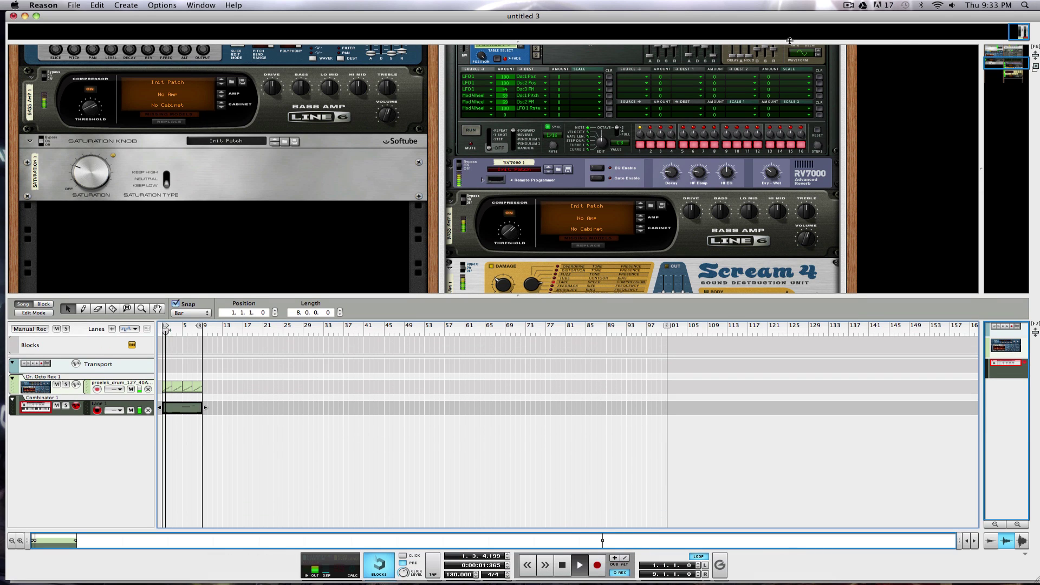
drag(789, 41, 777, 160)
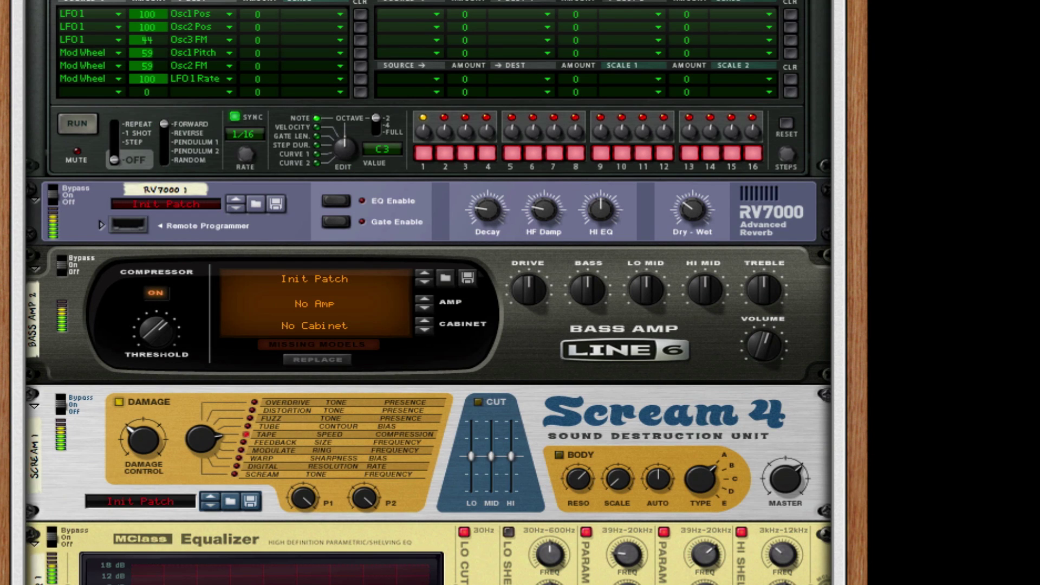
Scroll up and down through Thor's programmer and the effect devices below it
scroll(429, 292, down, 3)
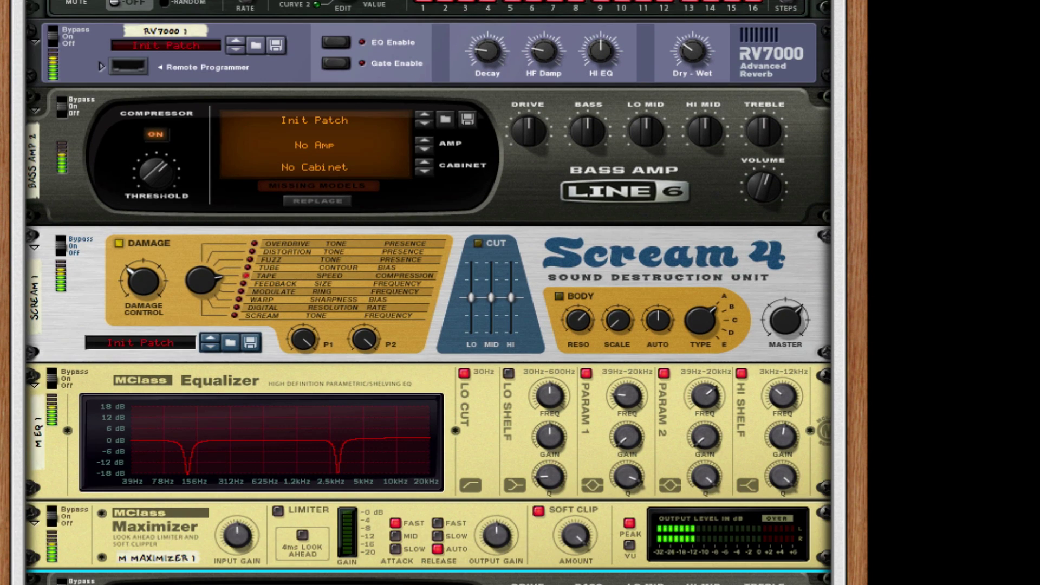
scroll(429, 293, up, 5)
scroll(429, 292, up, 5)
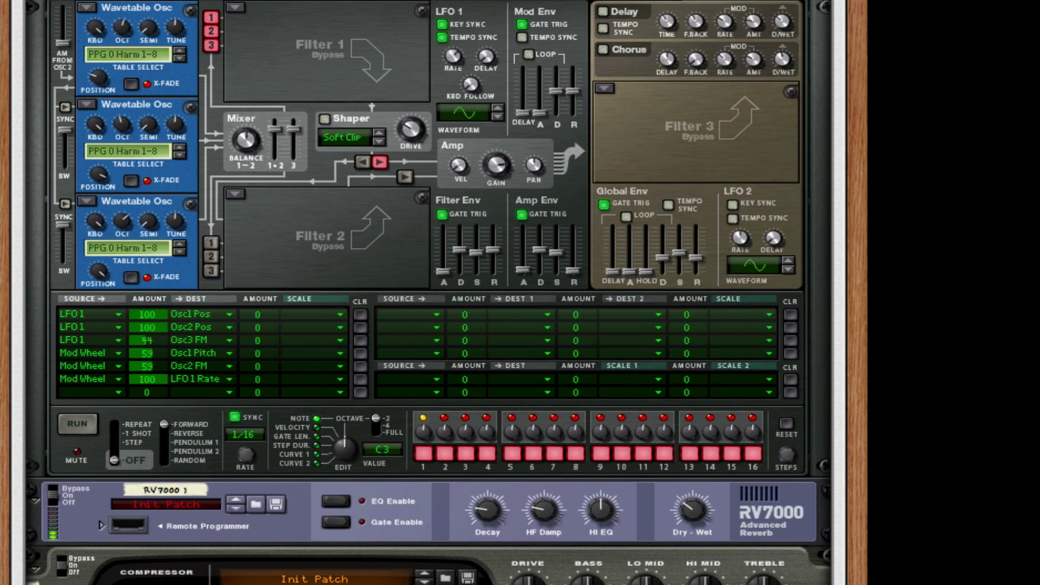
scroll(429, 293, up, 2)
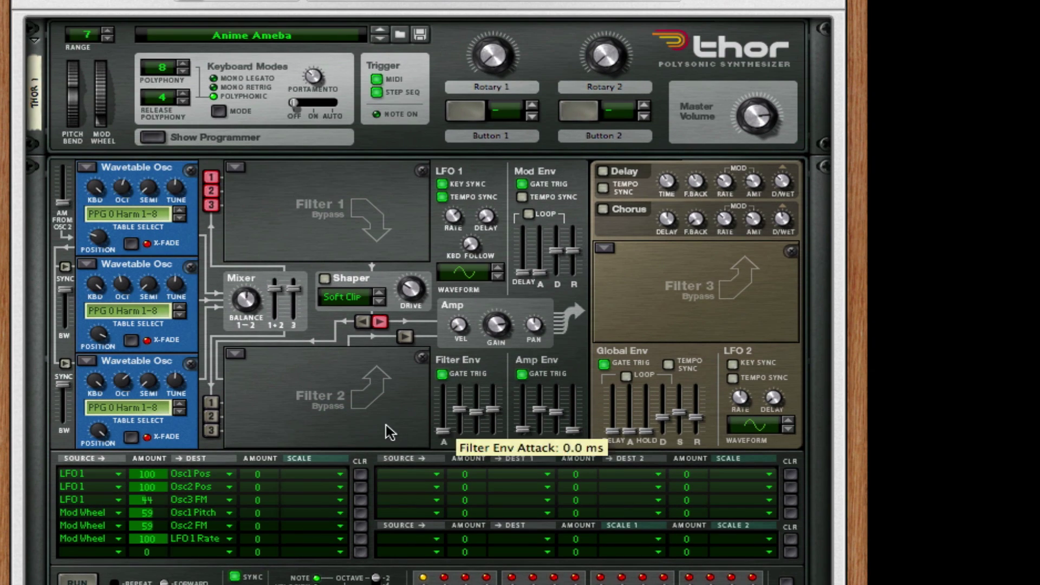
scroll(380, 404, down, 10)
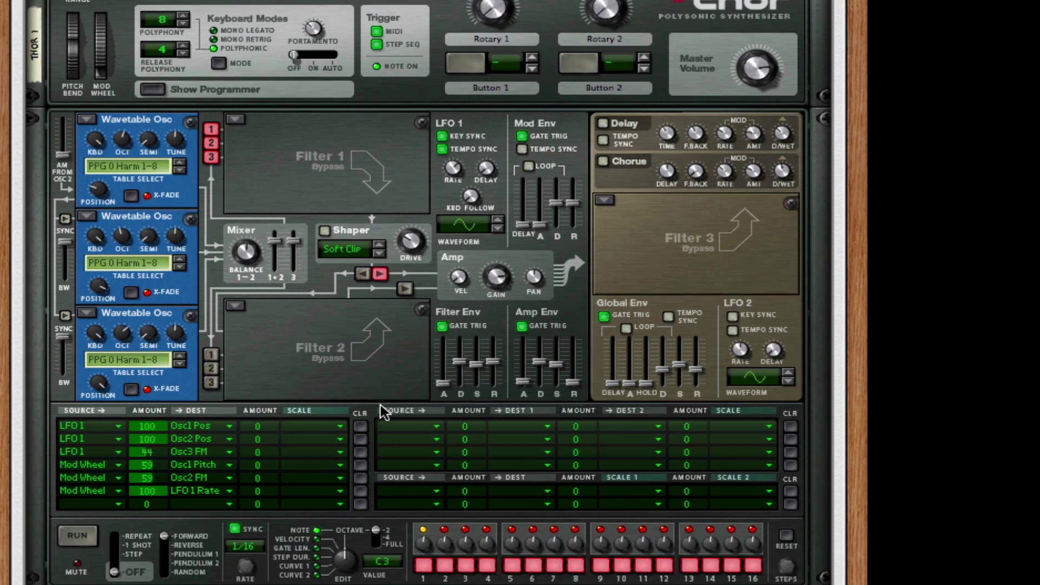
scroll(477, 499, down, 3)
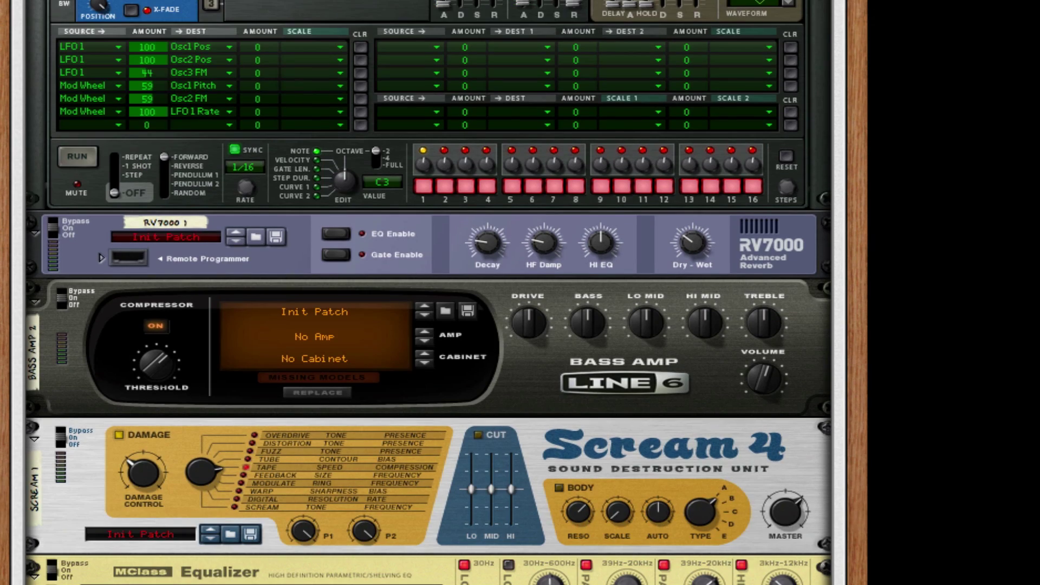
scroll(477, 498, down, 3)
scroll(428, 293, down, 3)
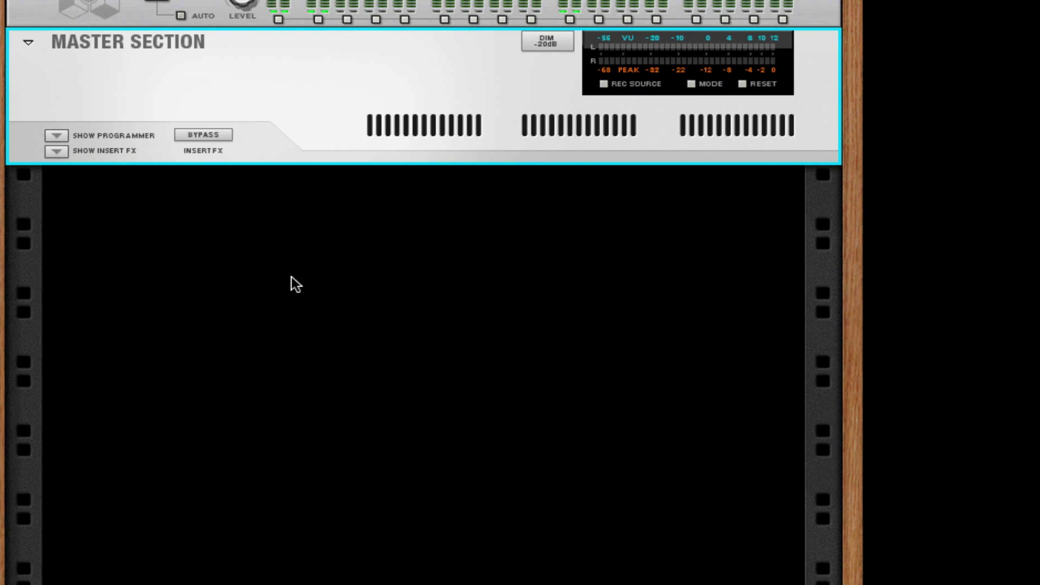
Create Combinator 1 from the rack's Utilities > Combinator menu under the Master Section
right_click(151, 215)
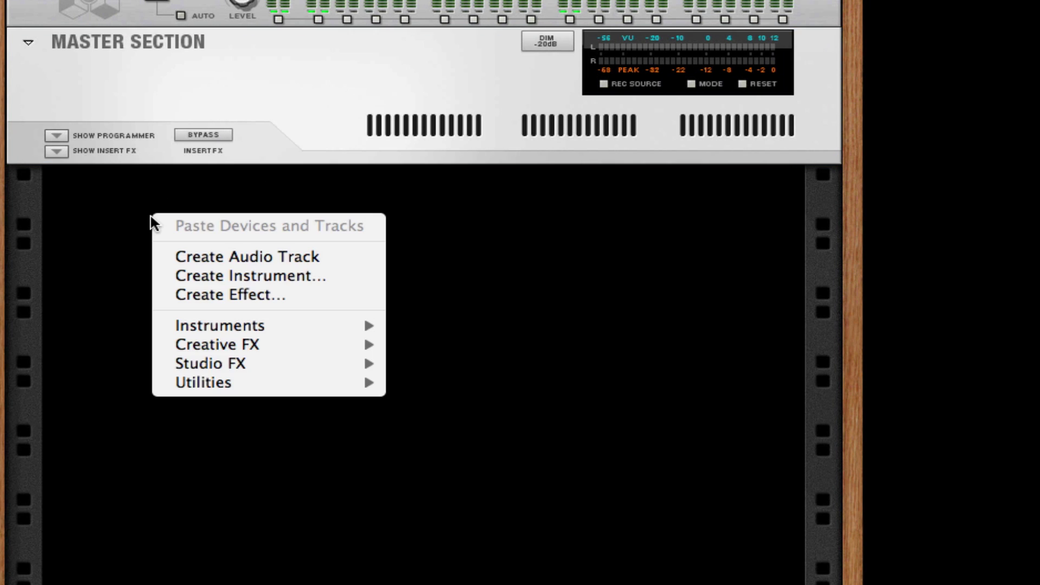
click(139, 223)
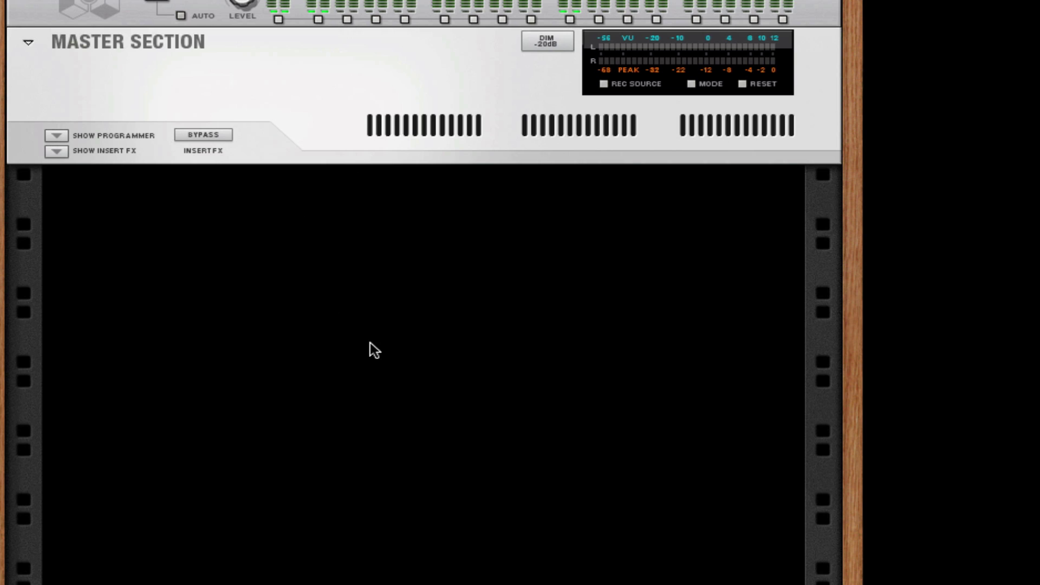
right_click(179, 242)
mouse_move(303, 404)
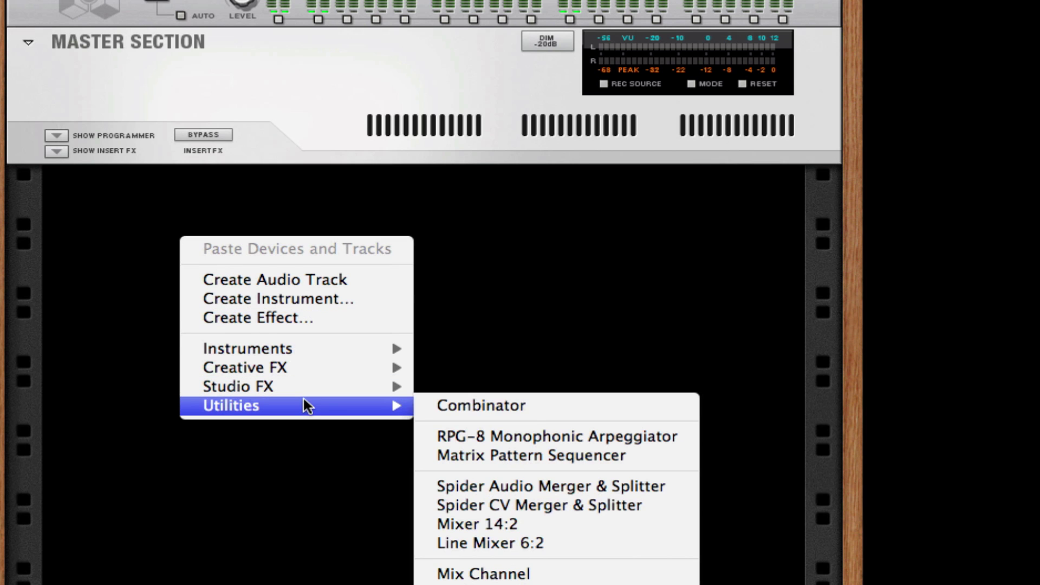
click(541, 411)
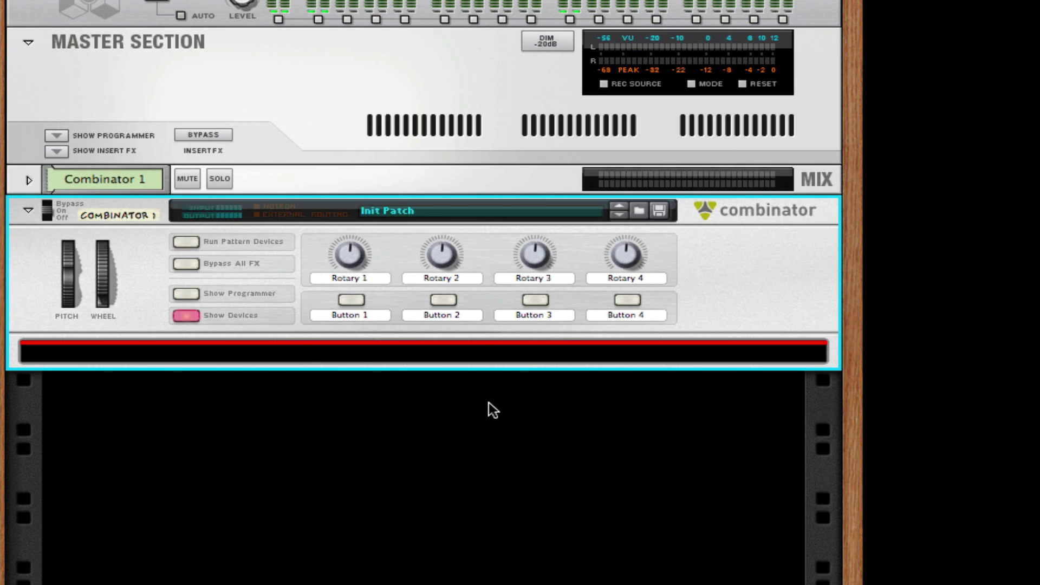
Insert a Thor synth into Combinator 1 from Instruments > Thor and show its programmer
right_click(398, 355)
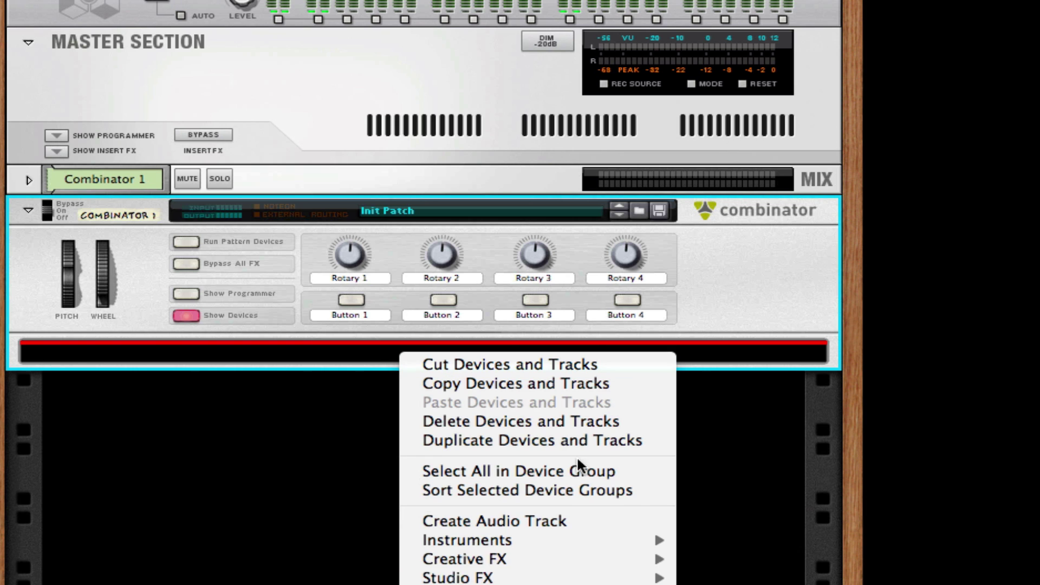
mouse_move(607, 544)
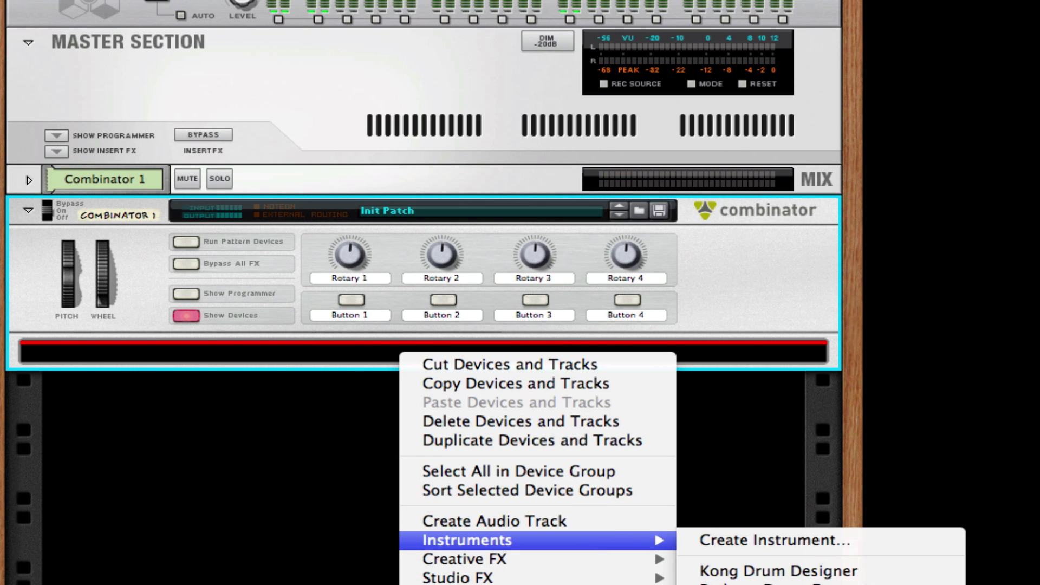
click(769, 584)
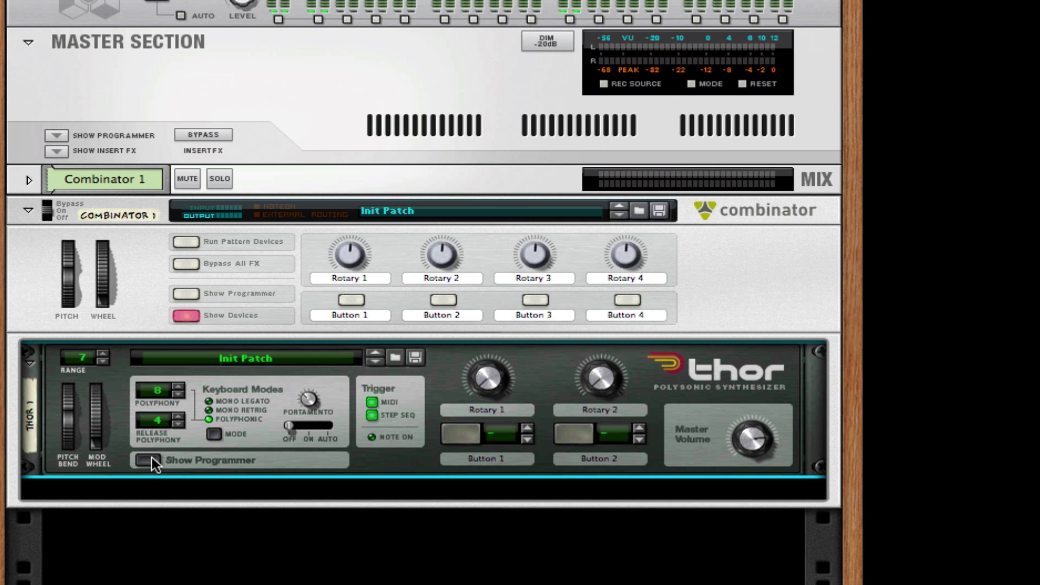
click(154, 458)
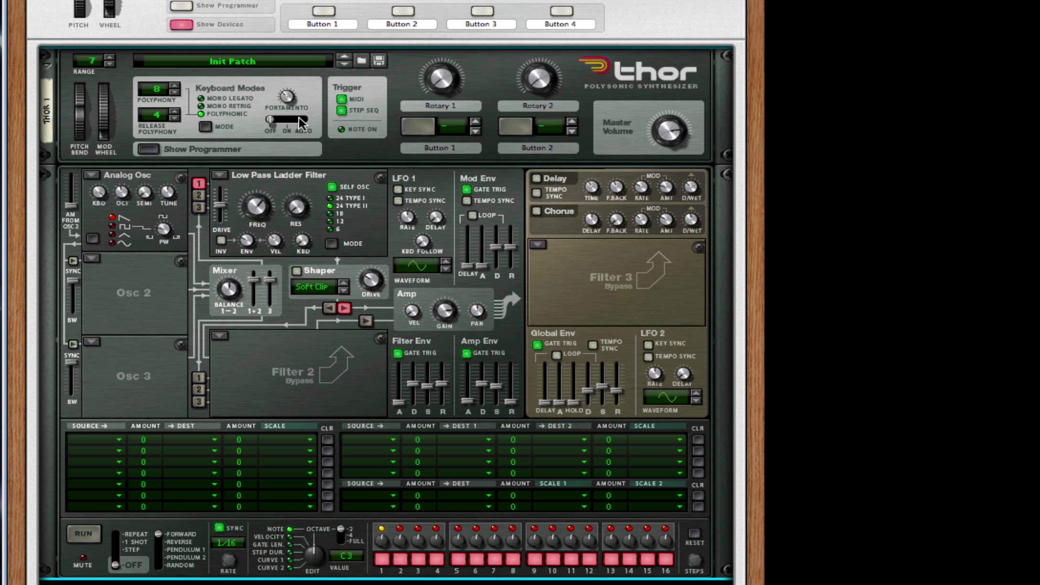
Reset Thor with Reset Device and change Osc 1 from Analog to Wavetable
right_click(327, 143)
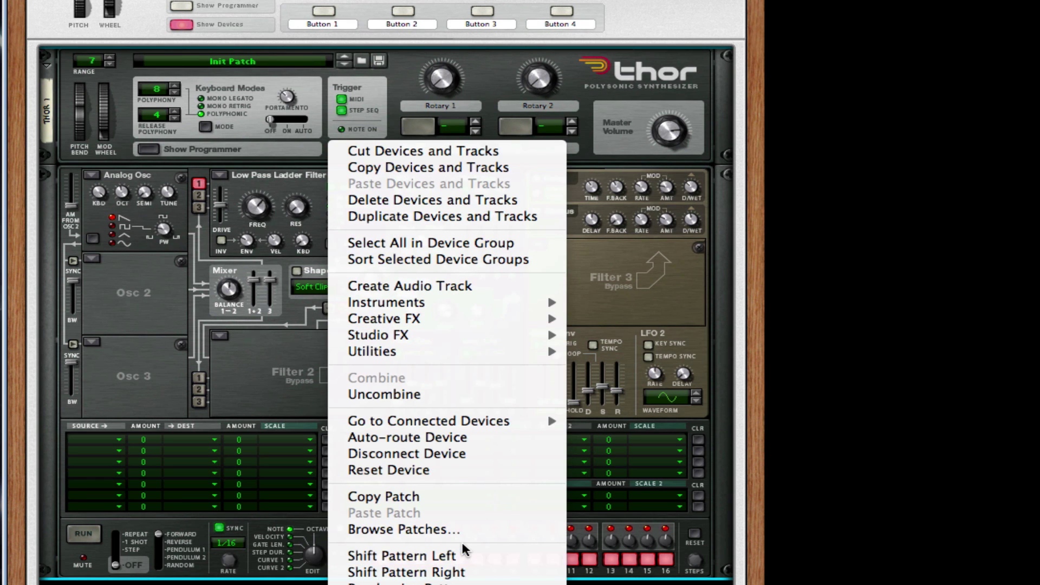
click(433, 470)
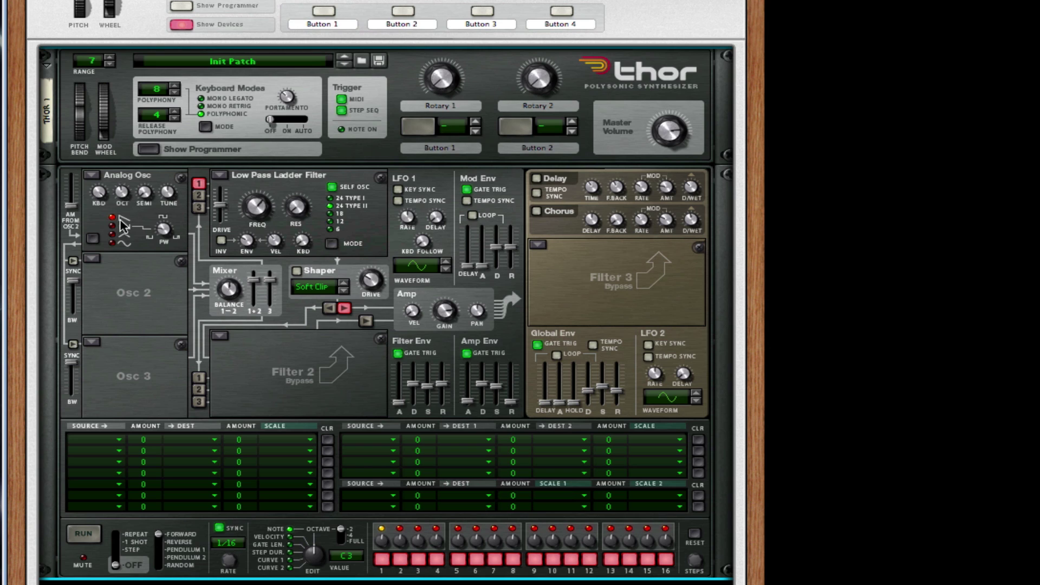
click(91, 177)
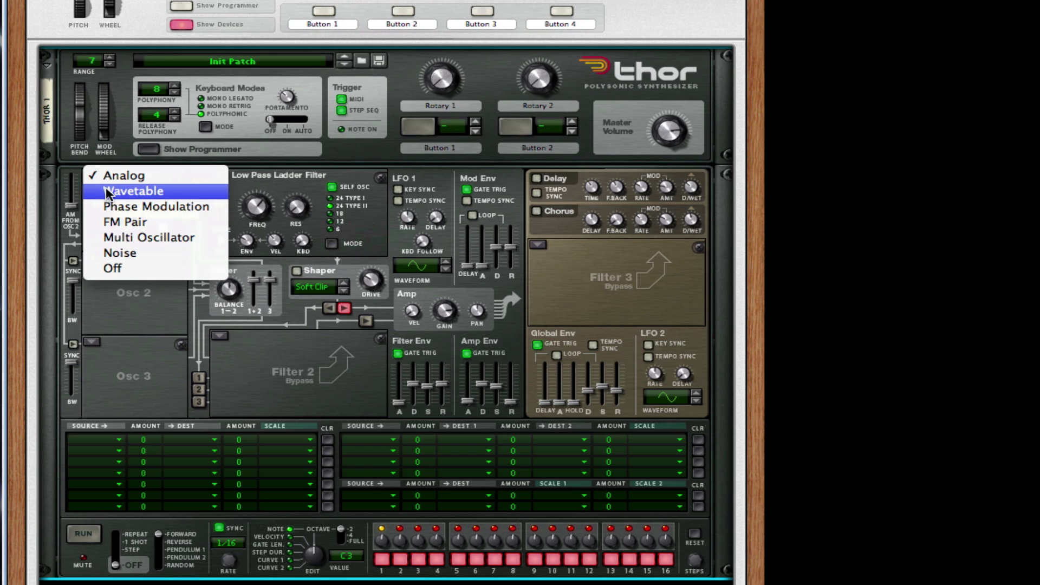
click(107, 192)
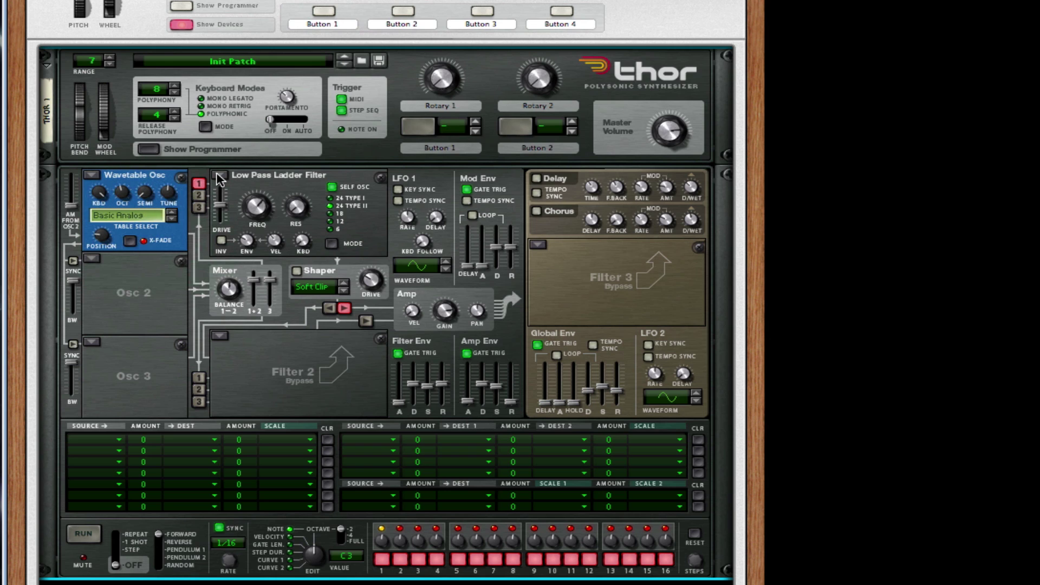
Set Filter 1 to Bypass and choose the PPG 0 Harm 1-8 table for Osc 1
click(220, 177)
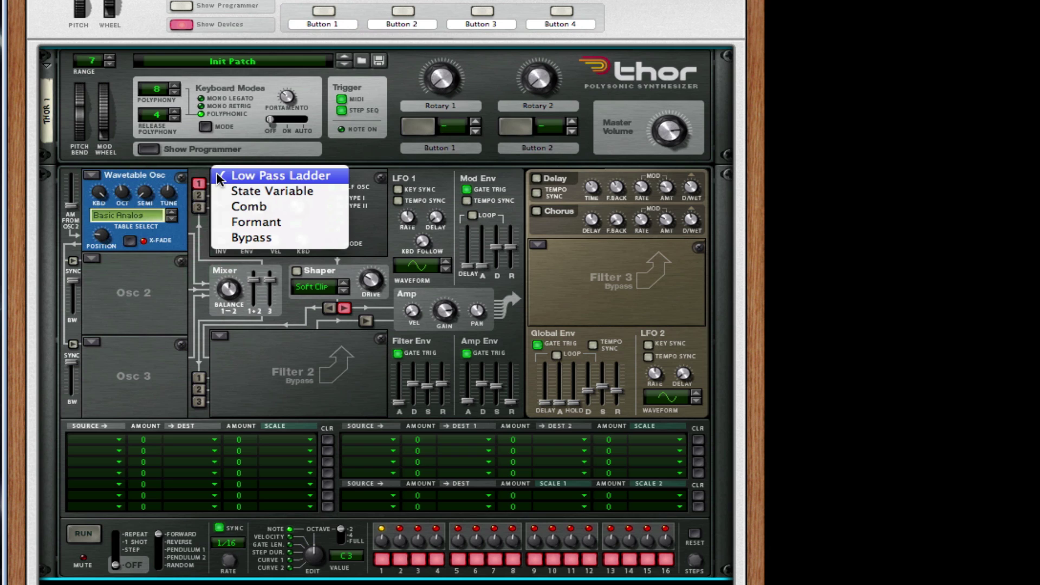
click(273, 244)
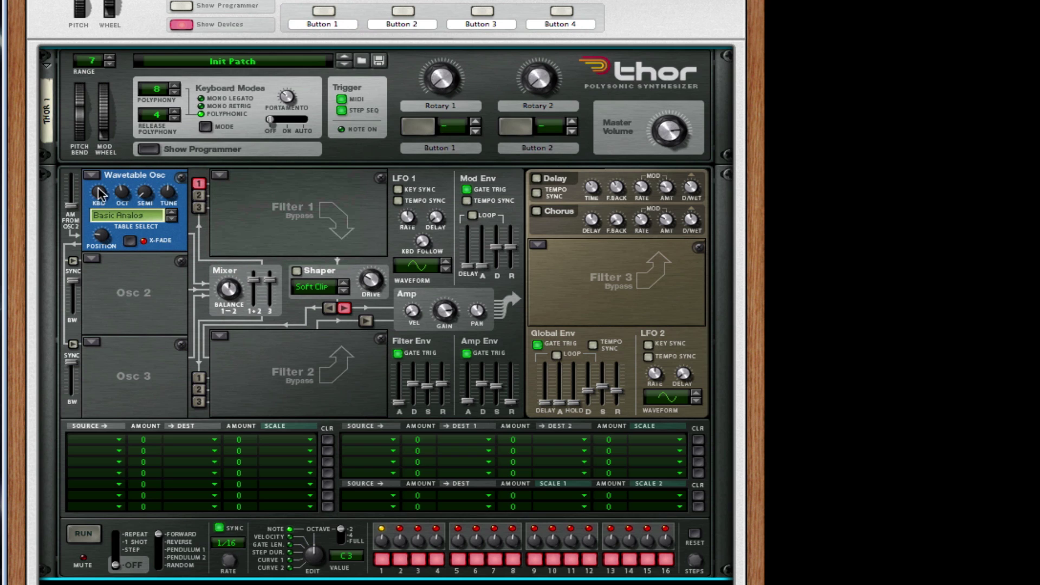
click(128, 216)
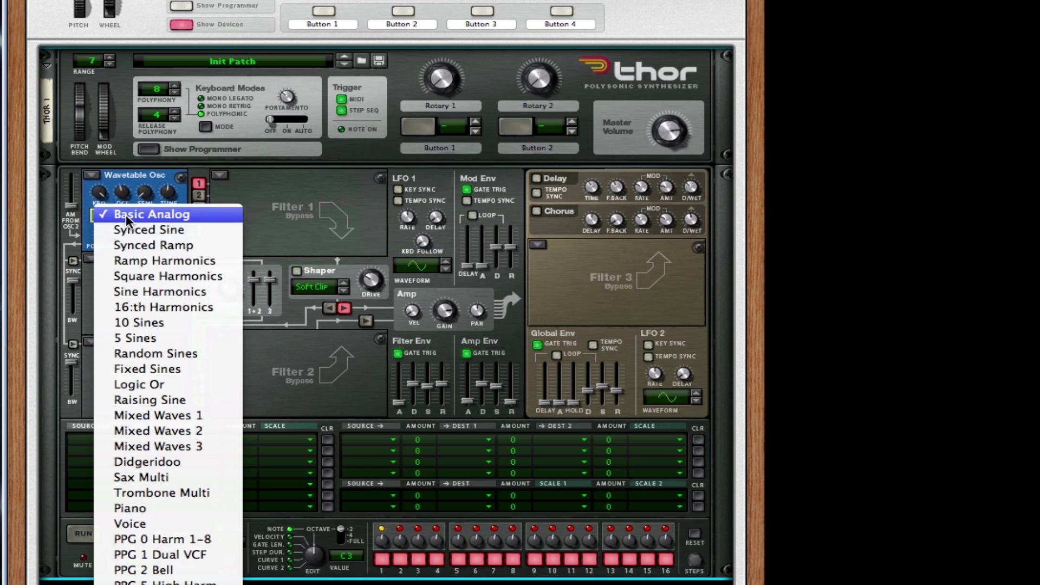
click(169, 541)
Make Osc 2 and Osc 3 Wavetable oscillators, each using the PPG 0 Harm 1-8 table
click(103, 264)
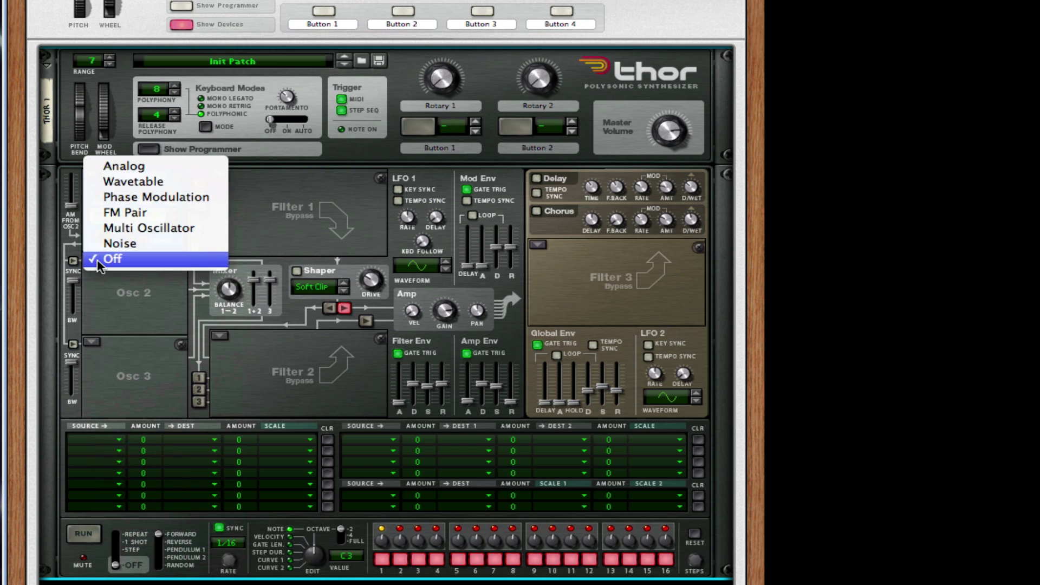
click(169, 183)
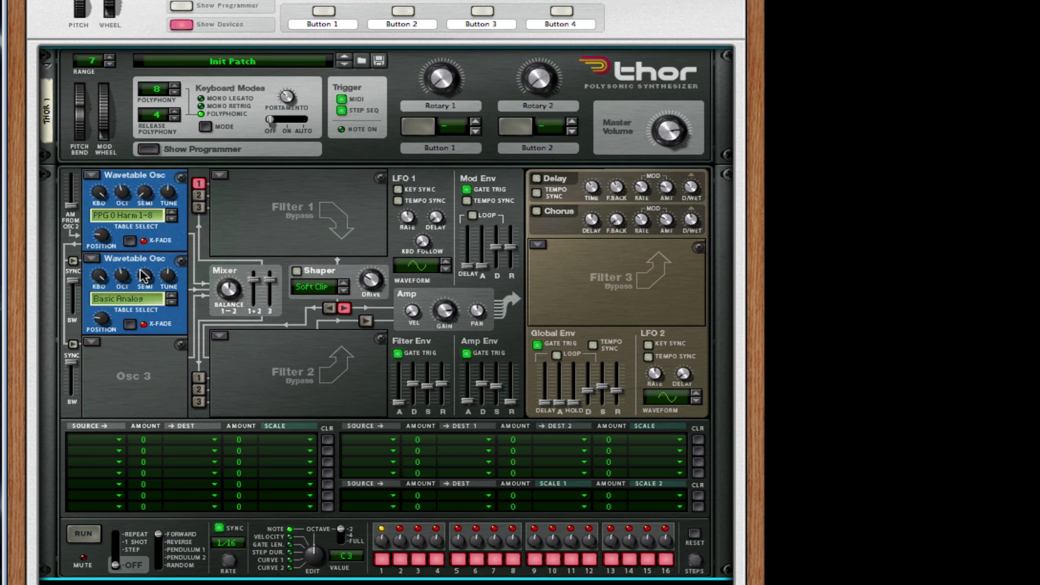
click(129, 301)
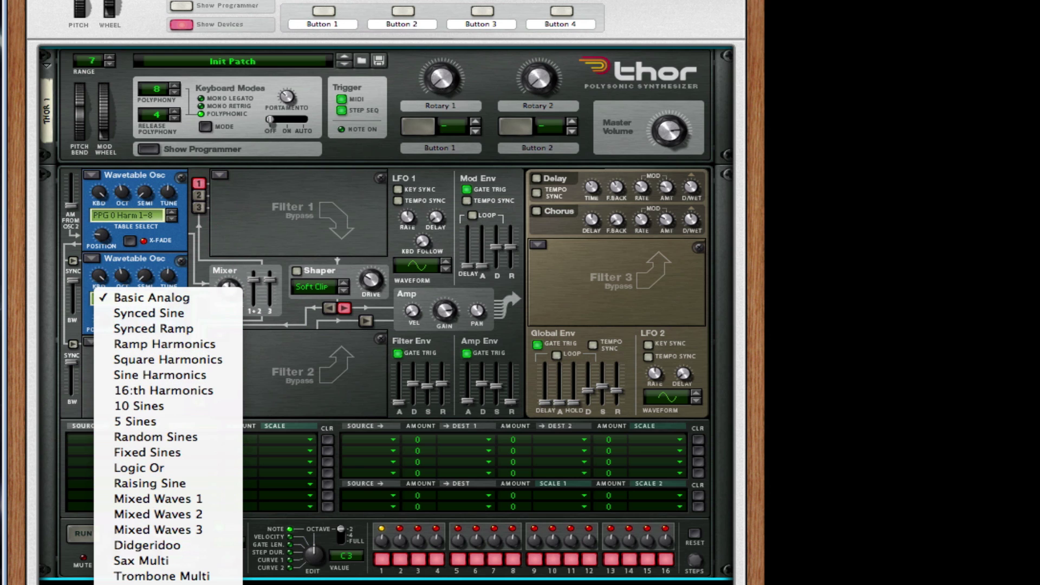
click(157, 577)
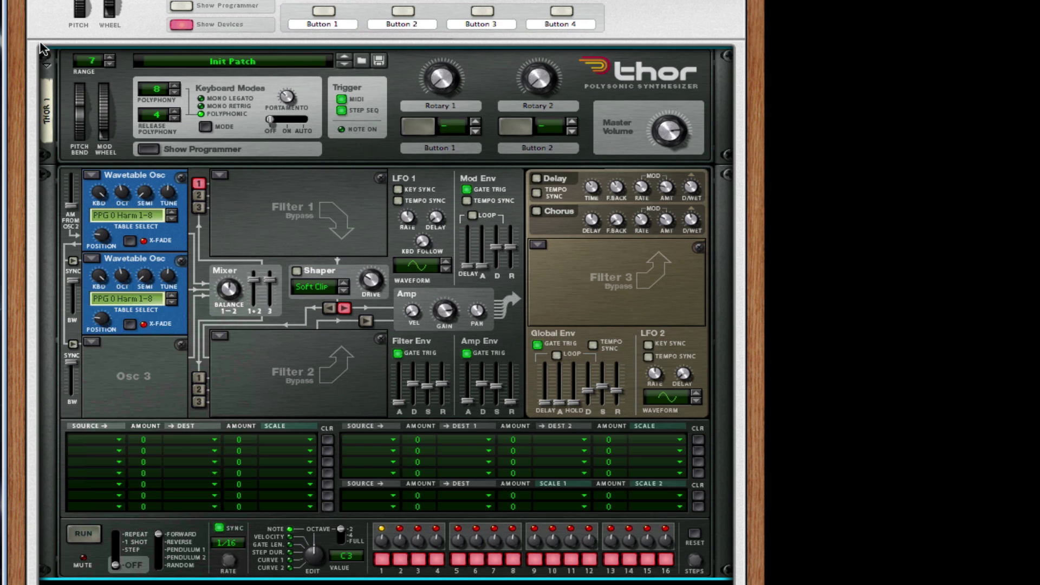
click(92, 342)
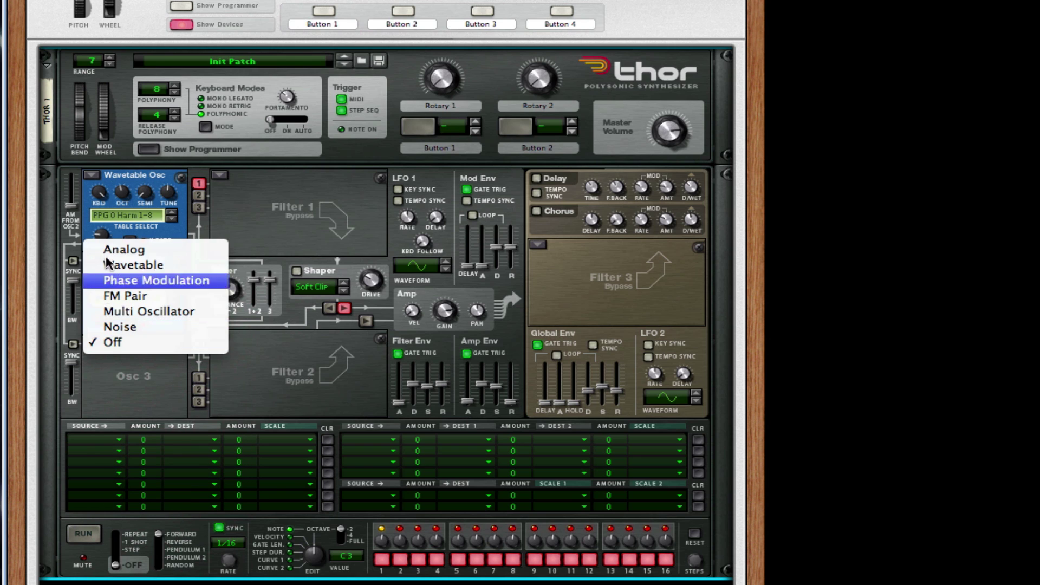
click(141, 264)
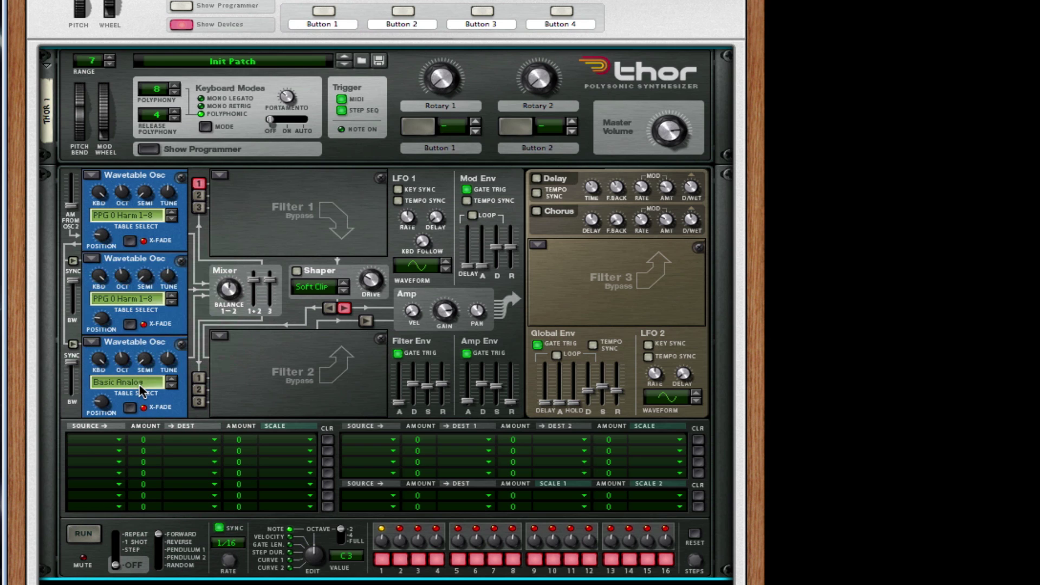
click(140, 388)
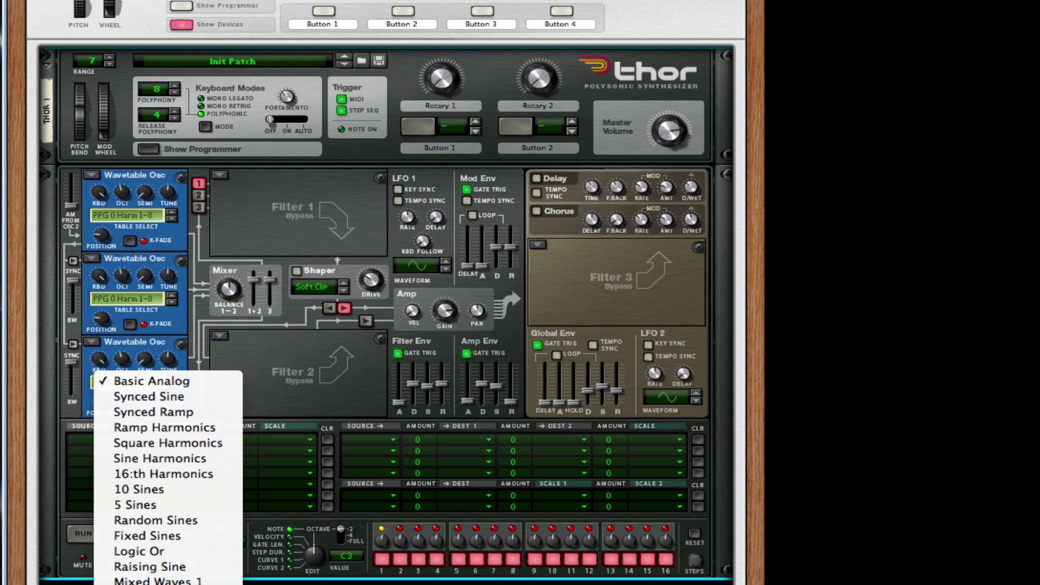
click(140, 388)
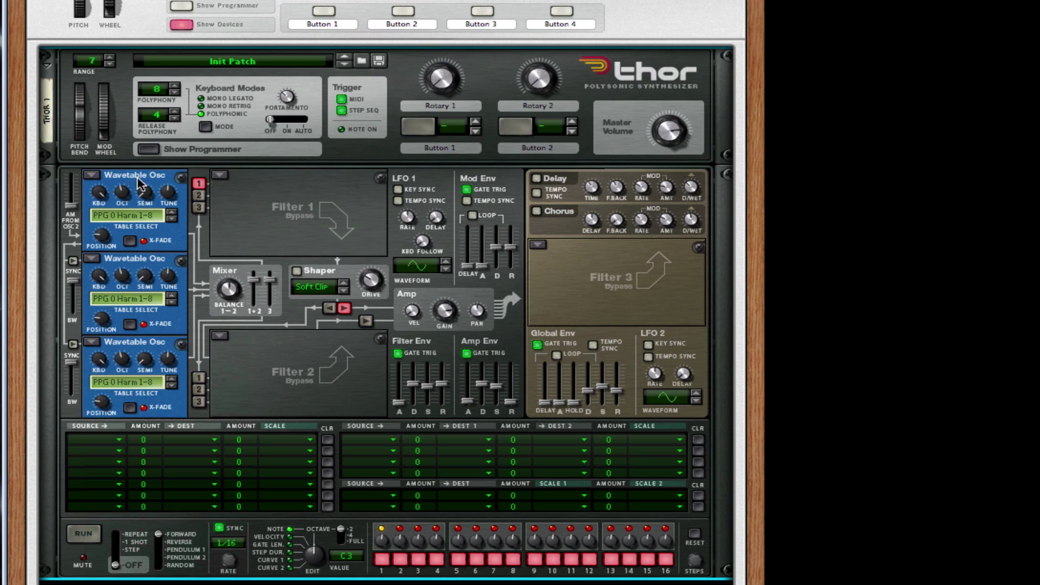
Route Osc 2 into Filter 1 and set Osc 3's octave to 6
mouse_move(133, 190)
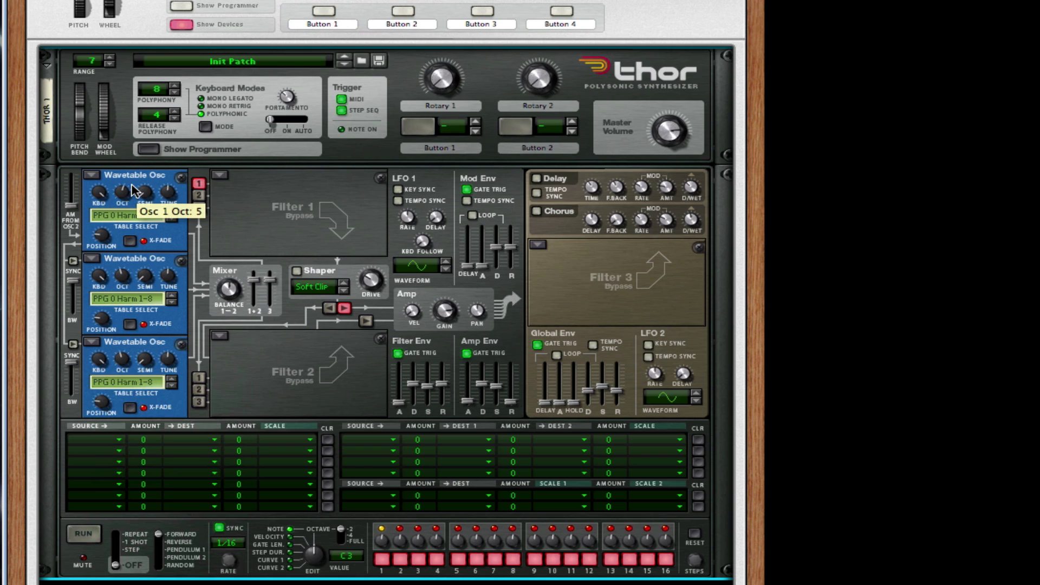
click(199, 196)
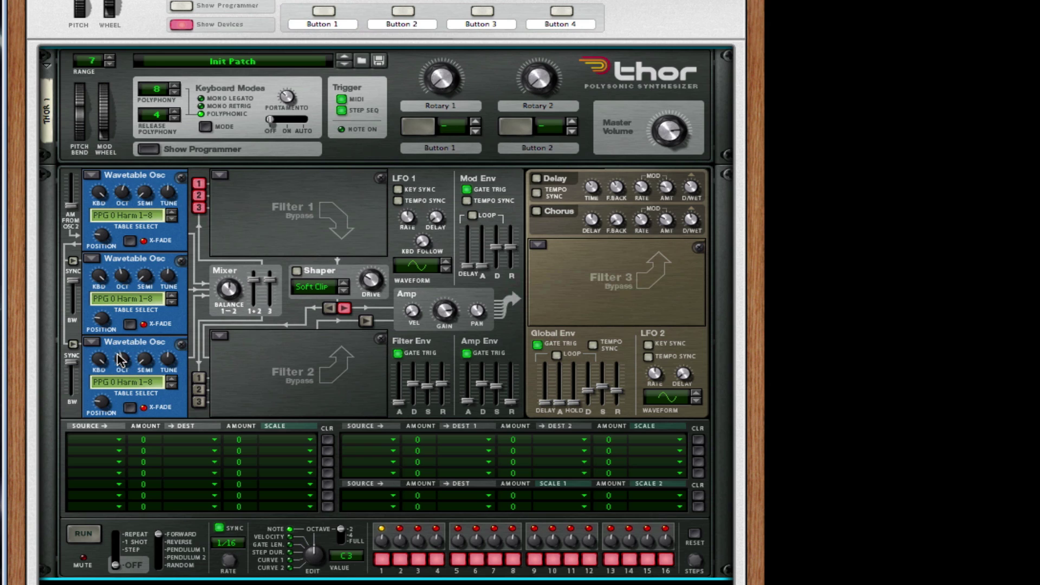
drag(120, 359, 118, 347)
mouse_move(123, 368)
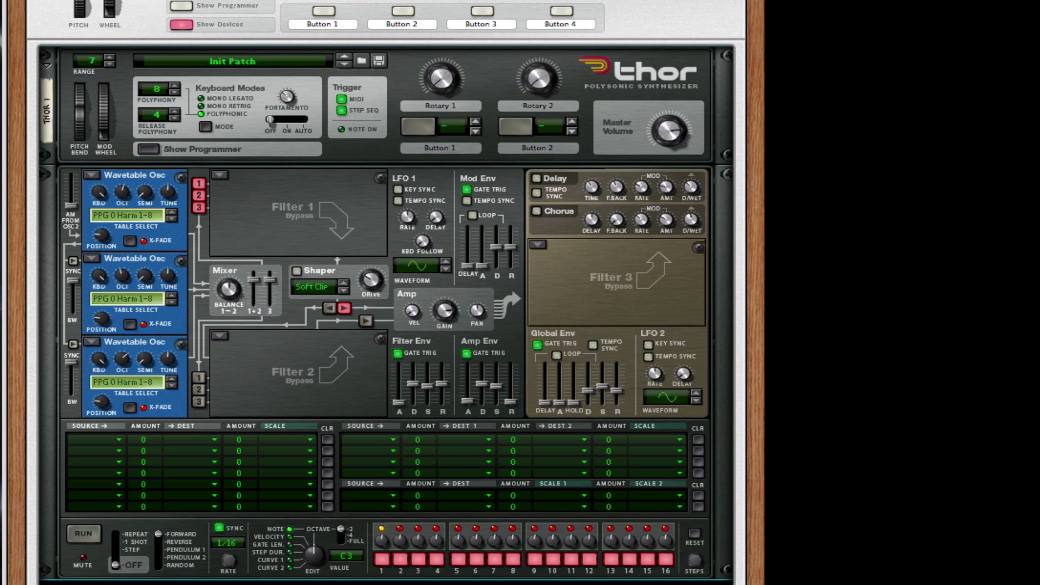
Set Osc 3's wavetable Position knob to its maximum value of 127
mouse_move(105, 238)
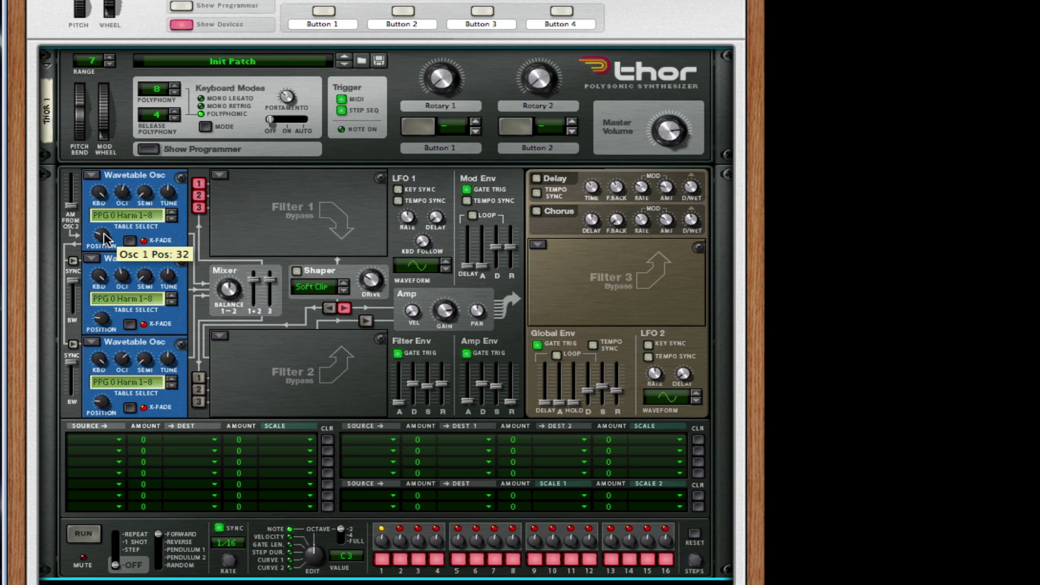
mouse_move(39, 222)
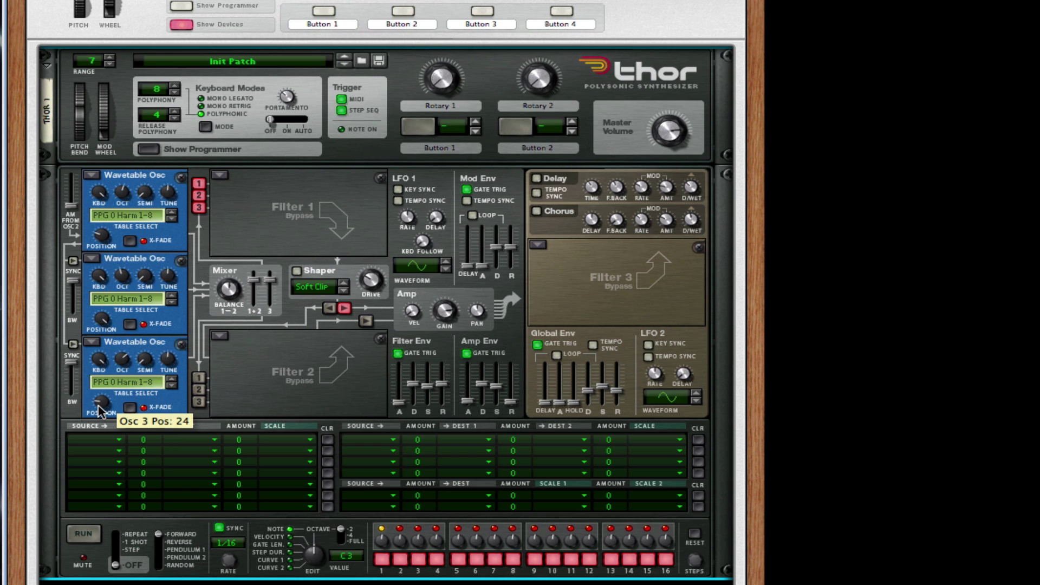
drag(99, 411, 100, 387)
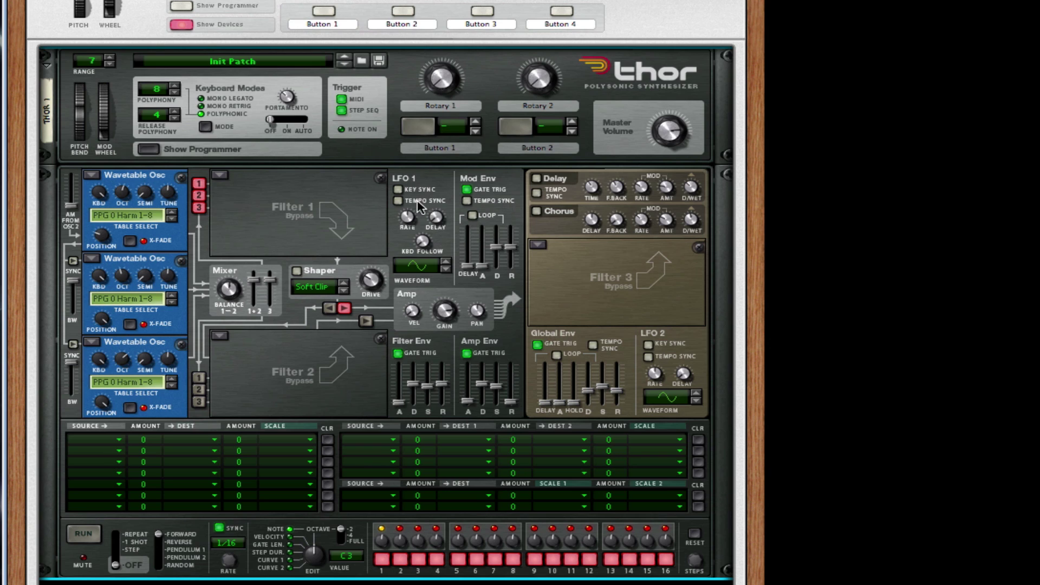
Enable LFO 1's Tempo Sync and Key Sync and set its Rate to 3/8
click(399, 200)
click(399, 189)
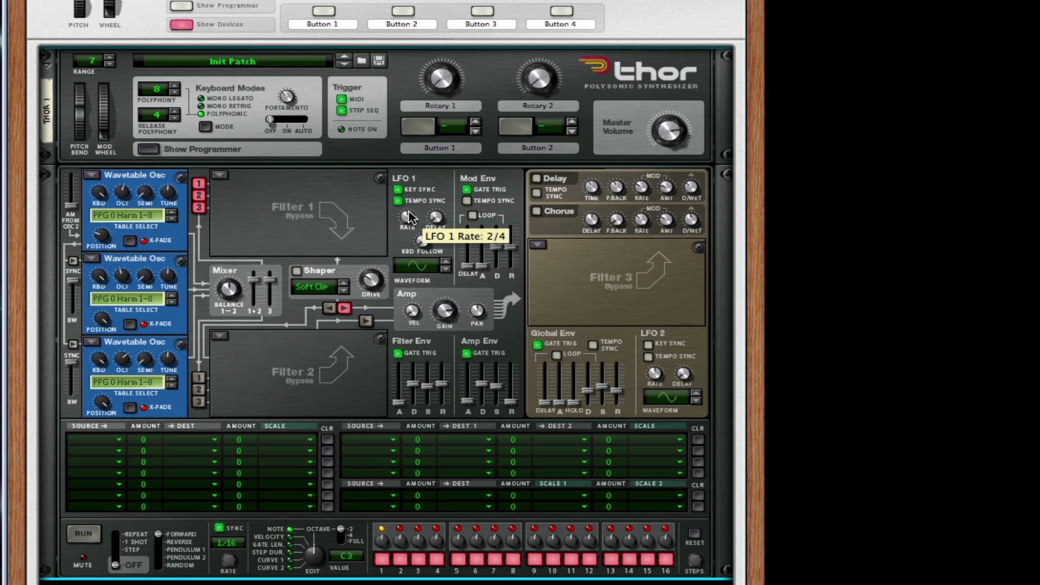
drag(409, 217, 408, 218)
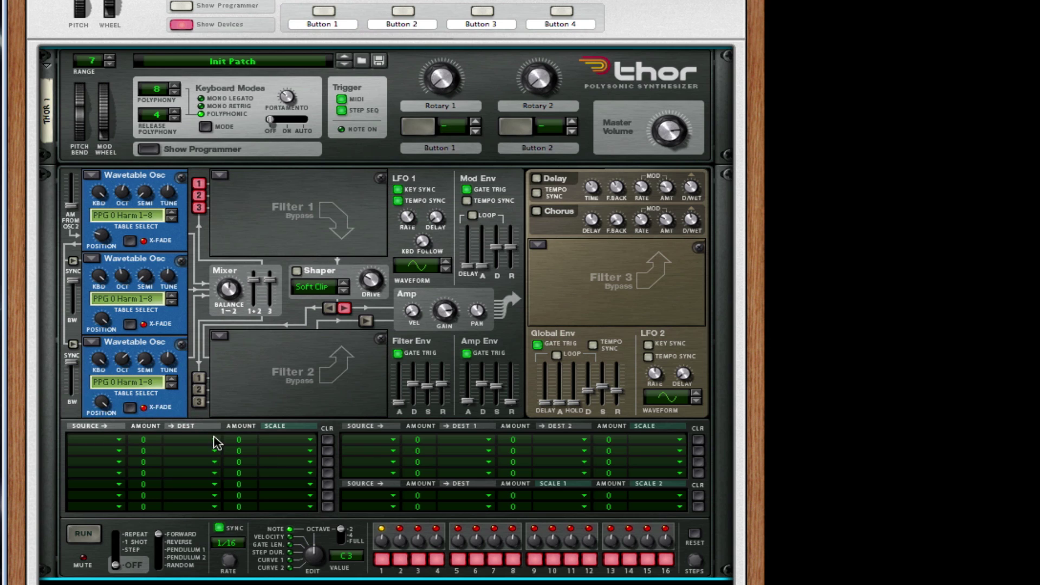
Set the sources of modulation matrix rows 1–3 to LFO 1
click(108, 447)
click(101, 517)
click(98, 451)
click(97, 461)
click(97, 462)
click(99, 574)
Set the sources of modulation matrix rows 4–6 to Mod Wheel
click(103, 473)
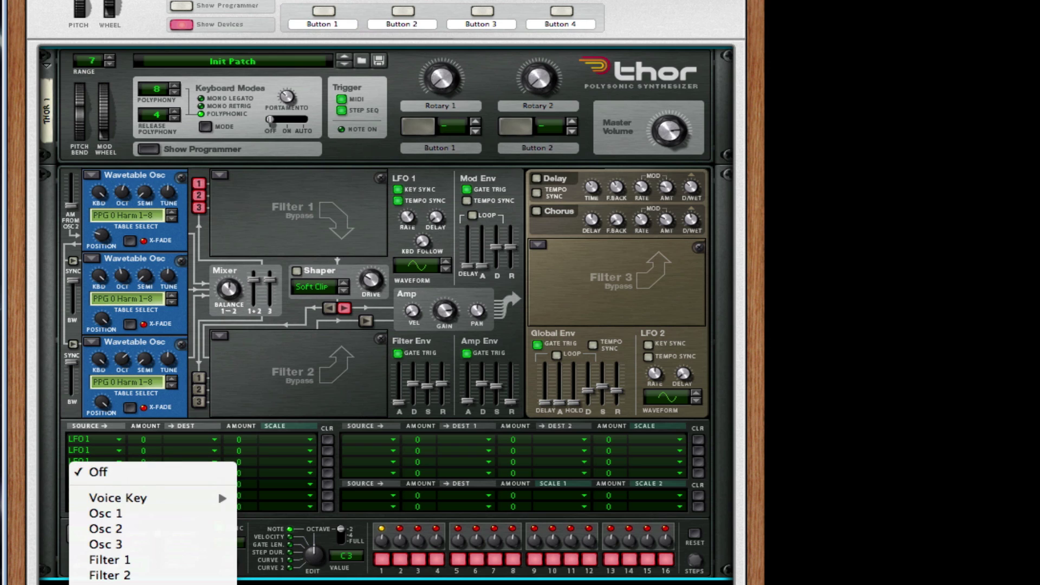
scroll(153, 487, down, 1)
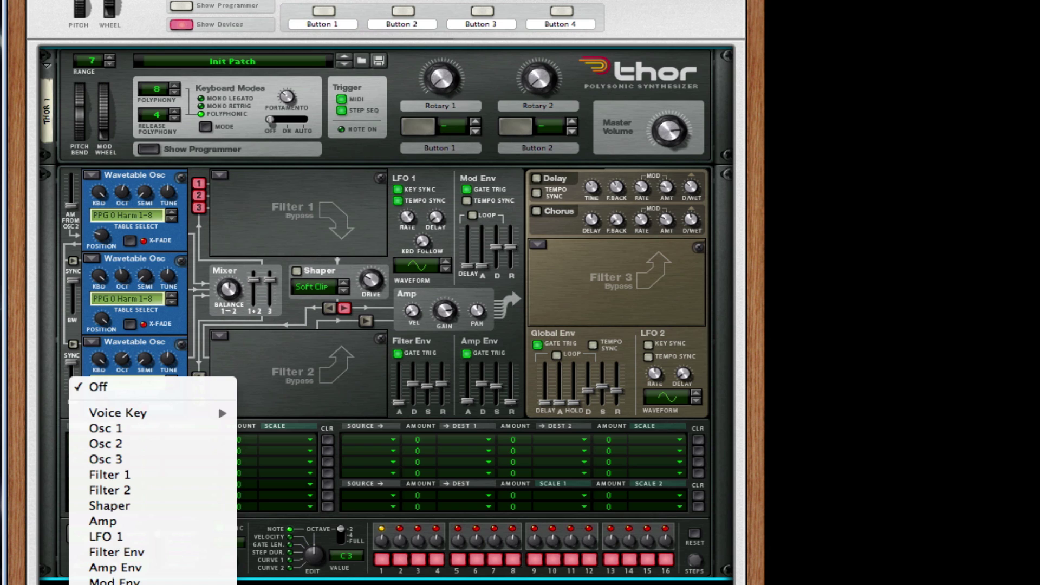
click(108, 575)
click(103, 484)
scroll(152, 482, down, 4)
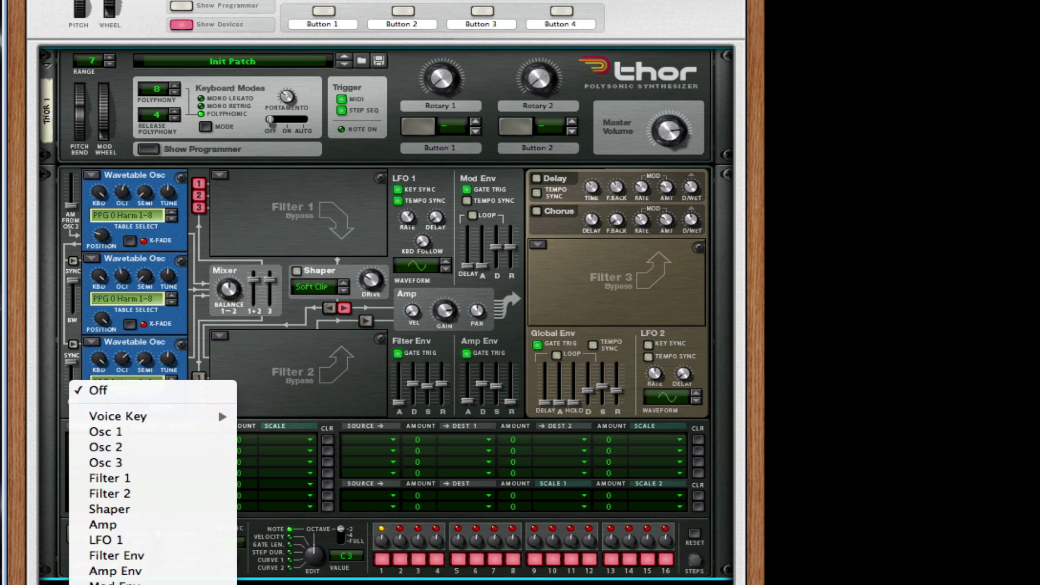
click(108, 574)
click(92, 495)
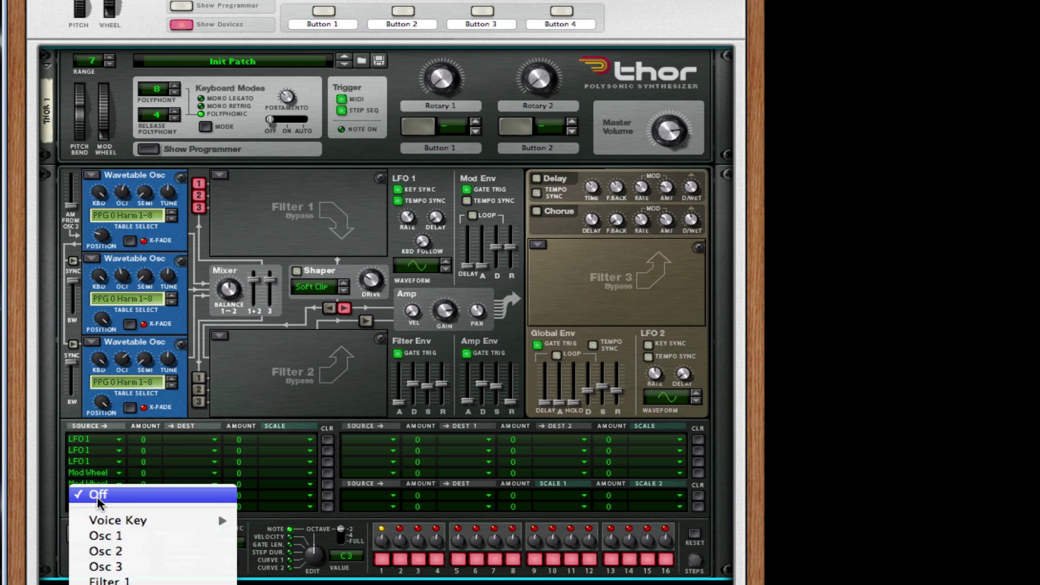
scroll(153, 498, down, 3)
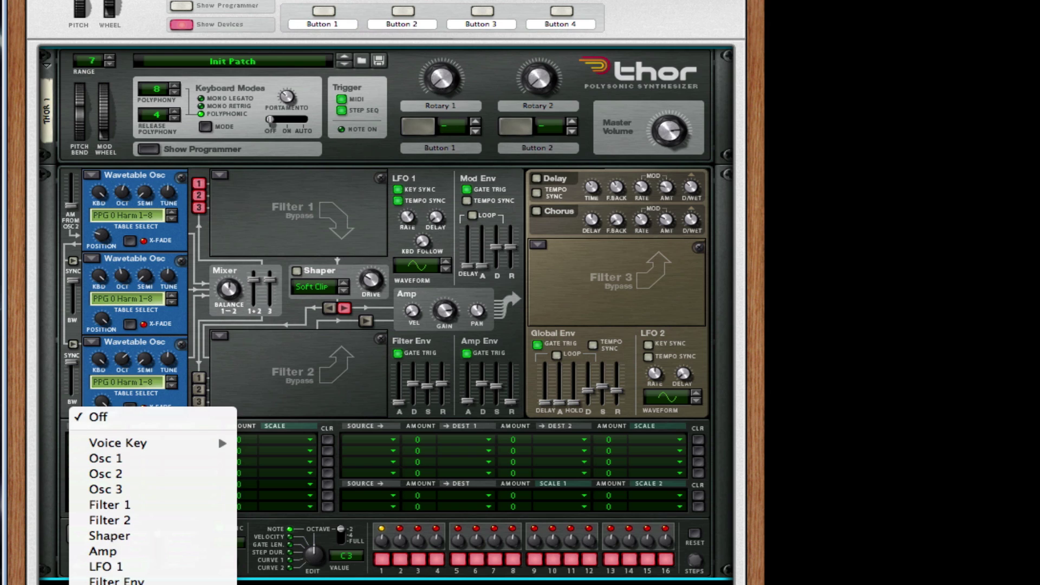
scroll(152, 499, down, 4)
click(108, 574)
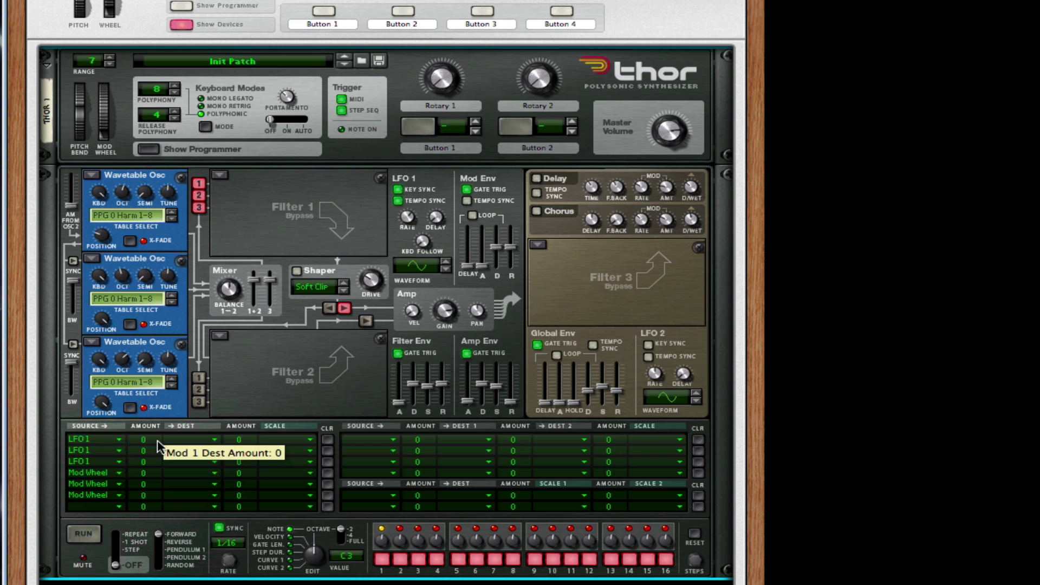
Set Thor's matrix amounts to 100, 100 and 44 on the LFO 1 rows and 59, 59 on the Mod Wheel rows
drag(157, 445, 167, 344)
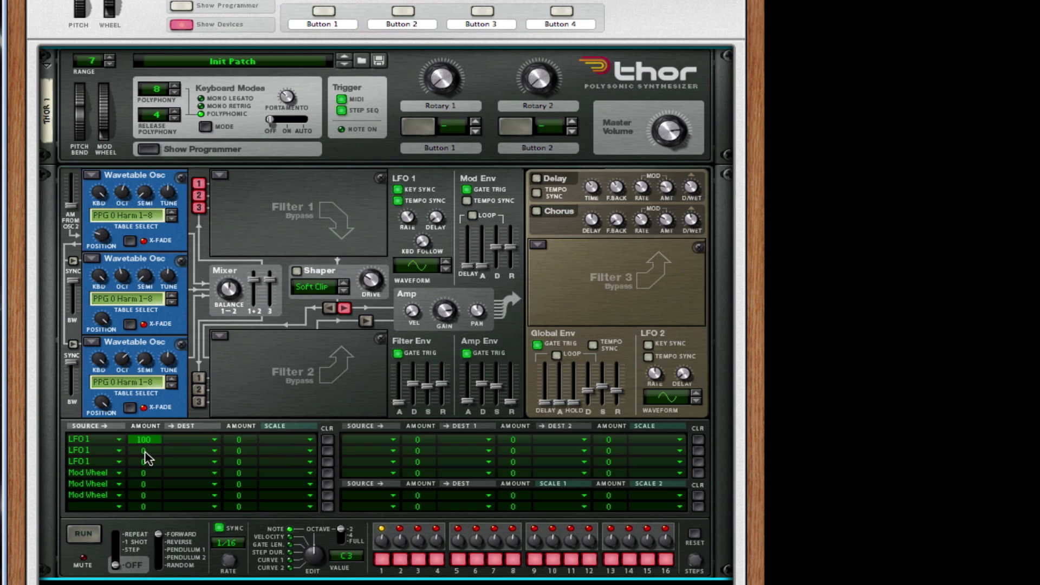
drag(145, 449, 142, 428)
drag(148, 463, 150, 452)
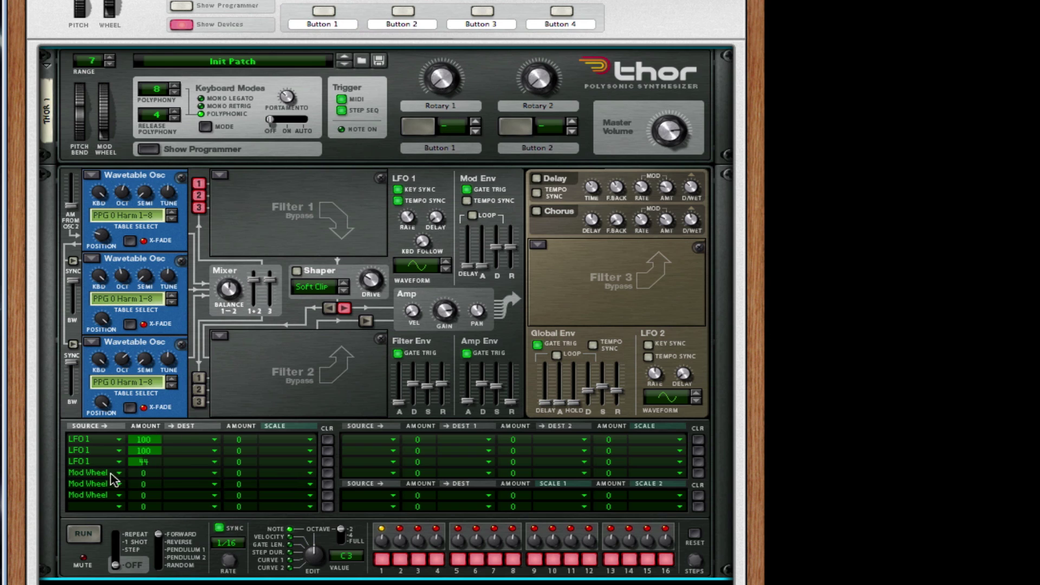
drag(137, 479, 161, 460)
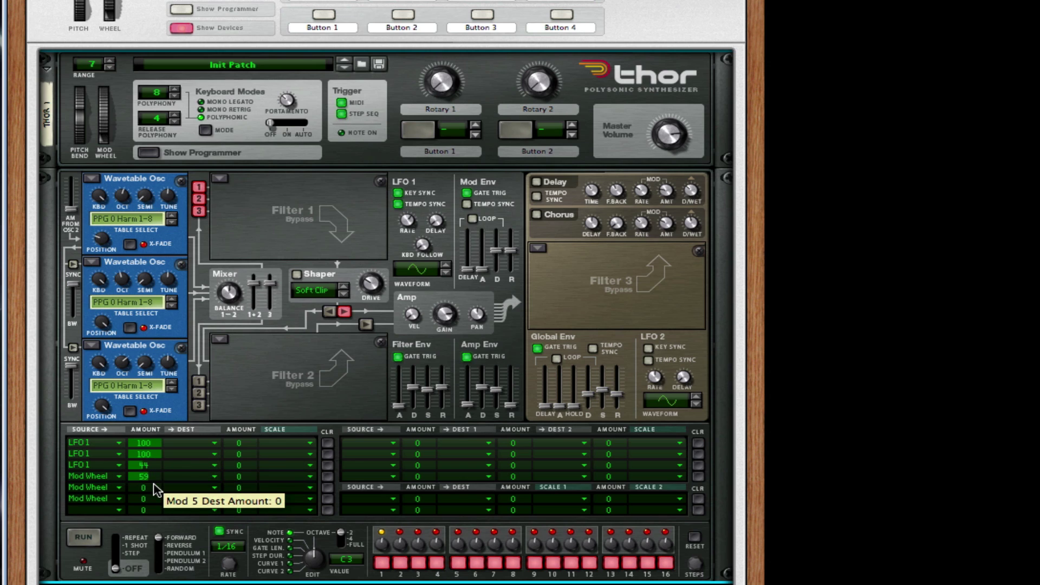
drag(155, 488, 153, 436)
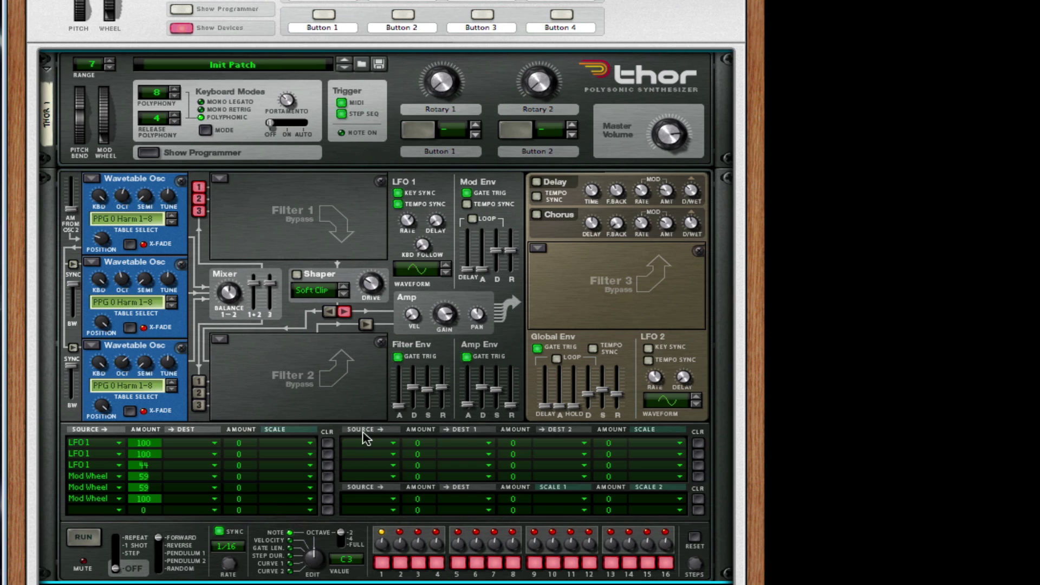
Route the LFO 1 rows to Osc 1 Pos, Osc 2 Pos and Osc 3 Pitch
click(216, 443)
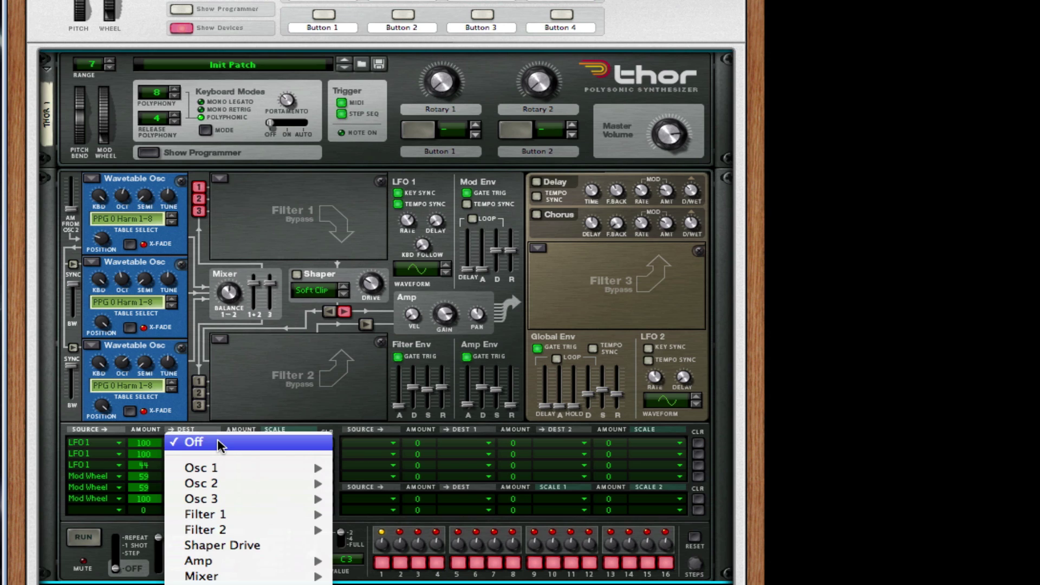
mouse_move(227, 469)
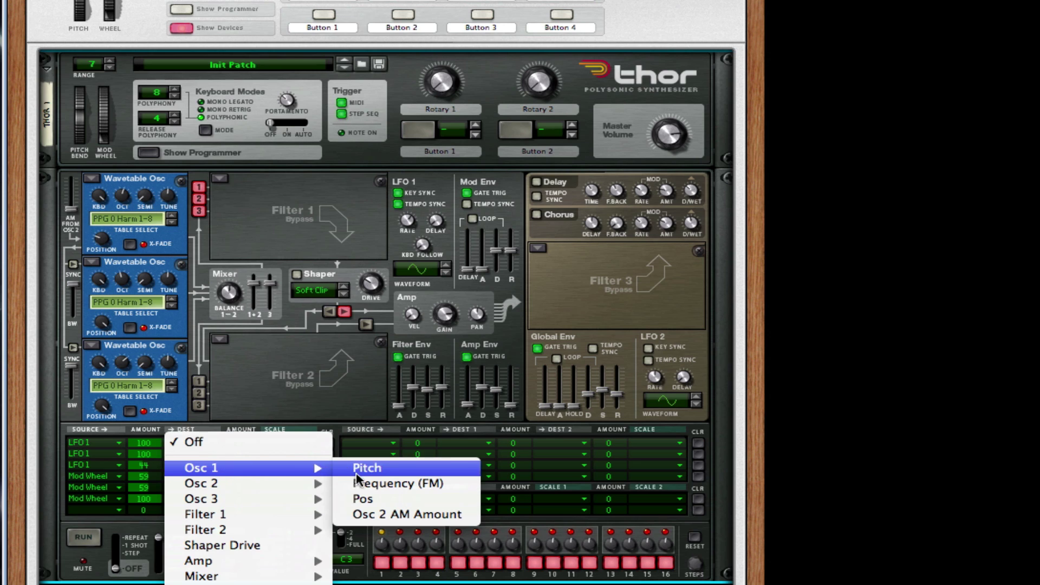
click(382, 503)
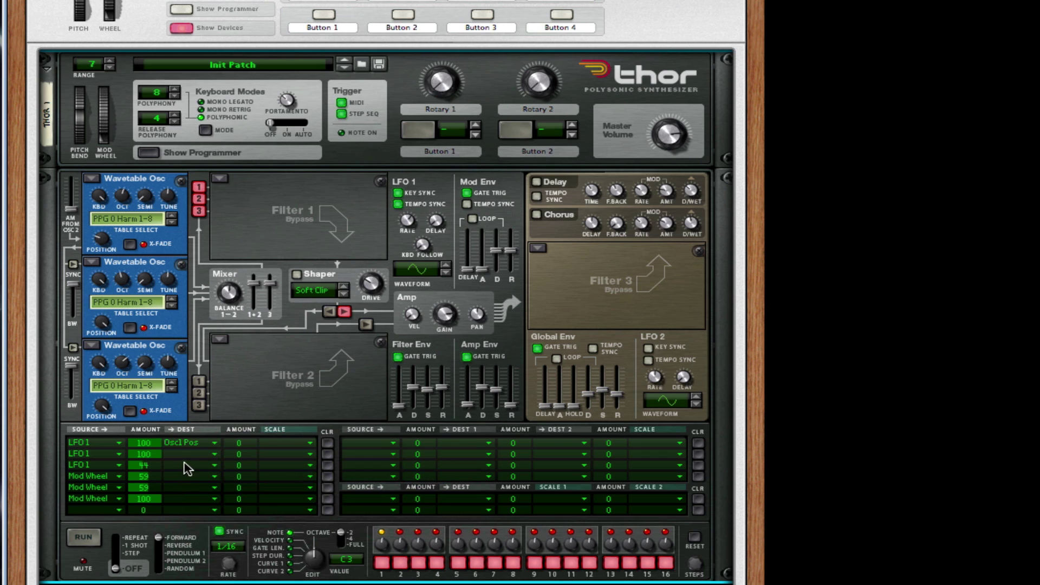
click(192, 462)
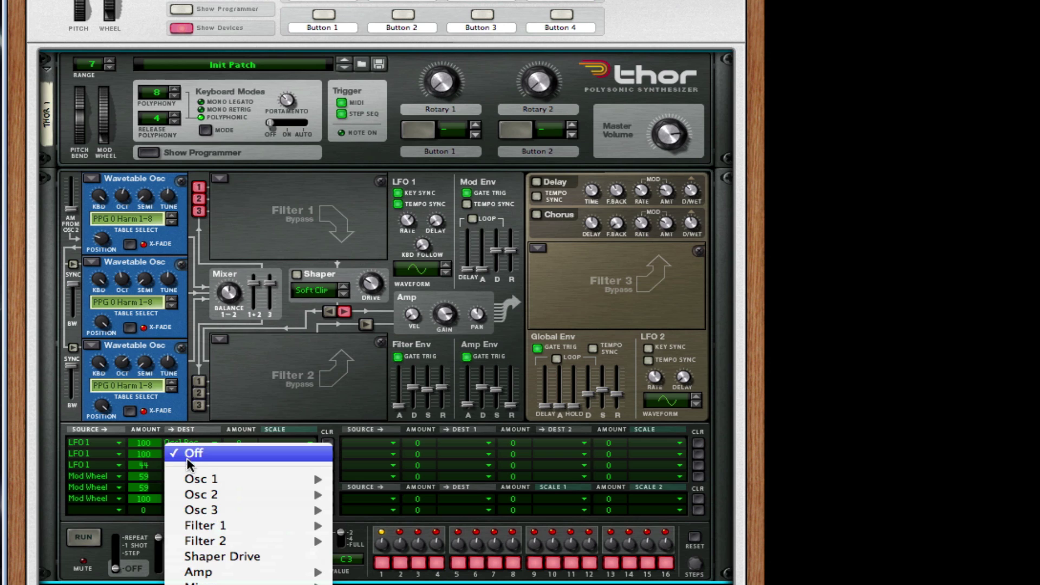
mouse_move(212, 496)
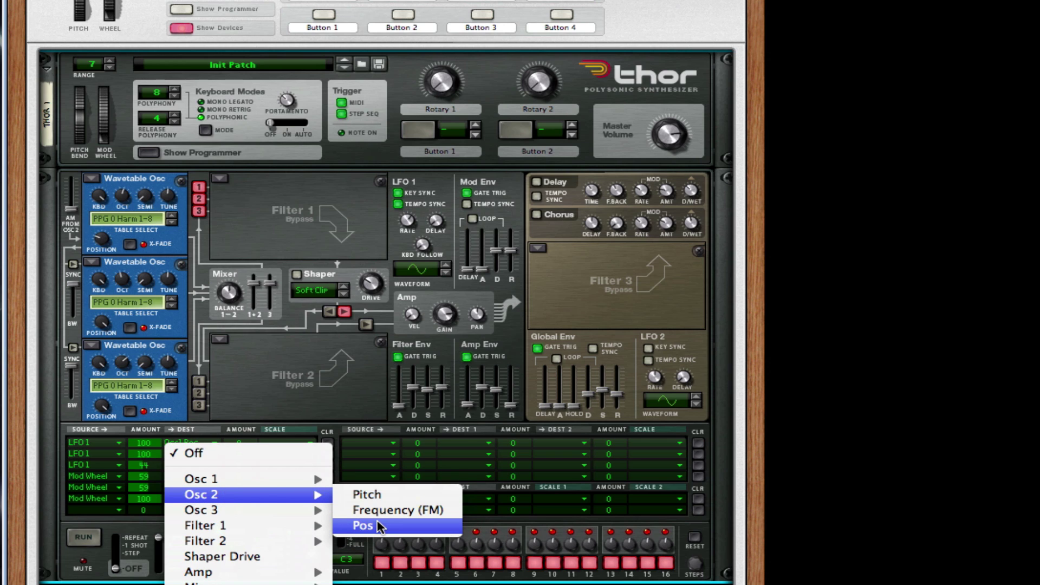
click(381, 526)
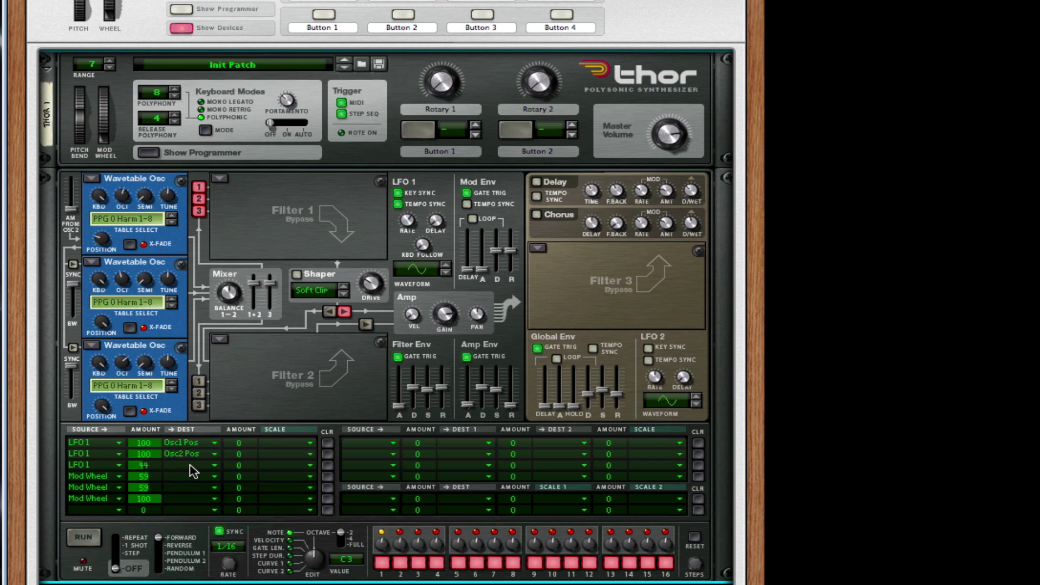
click(192, 469)
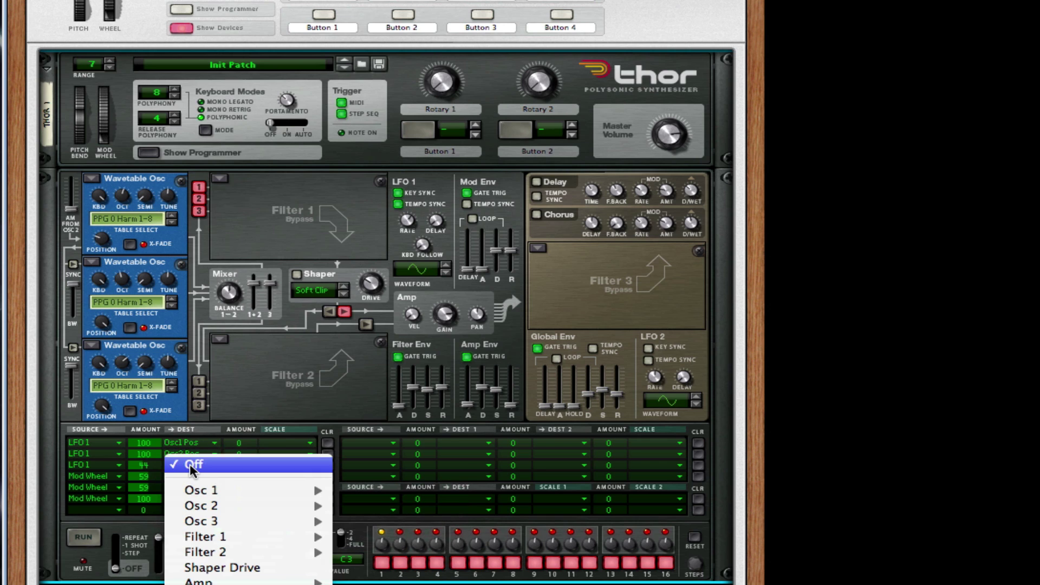
mouse_move(292, 526)
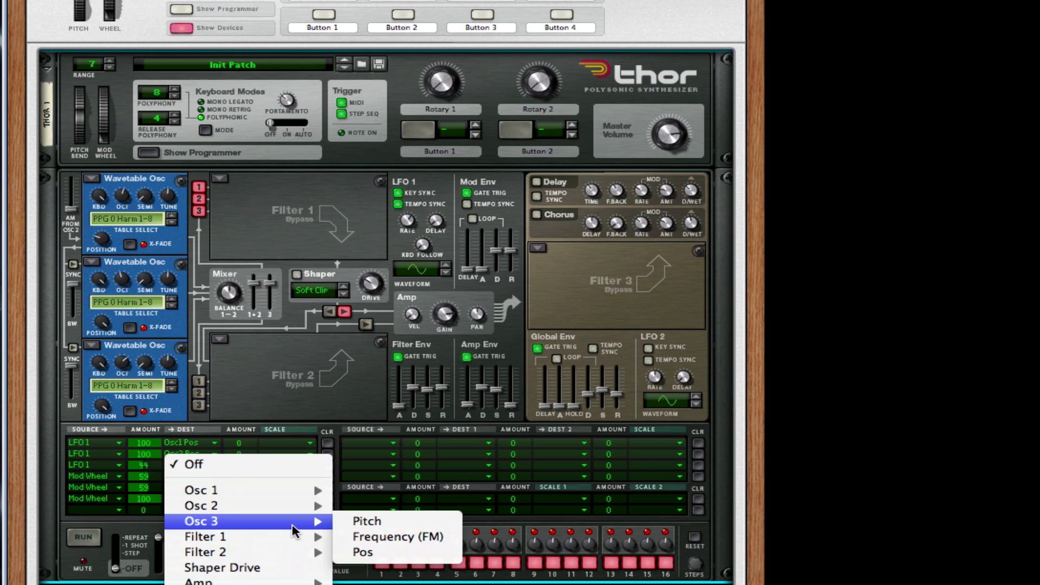
click(382, 524)
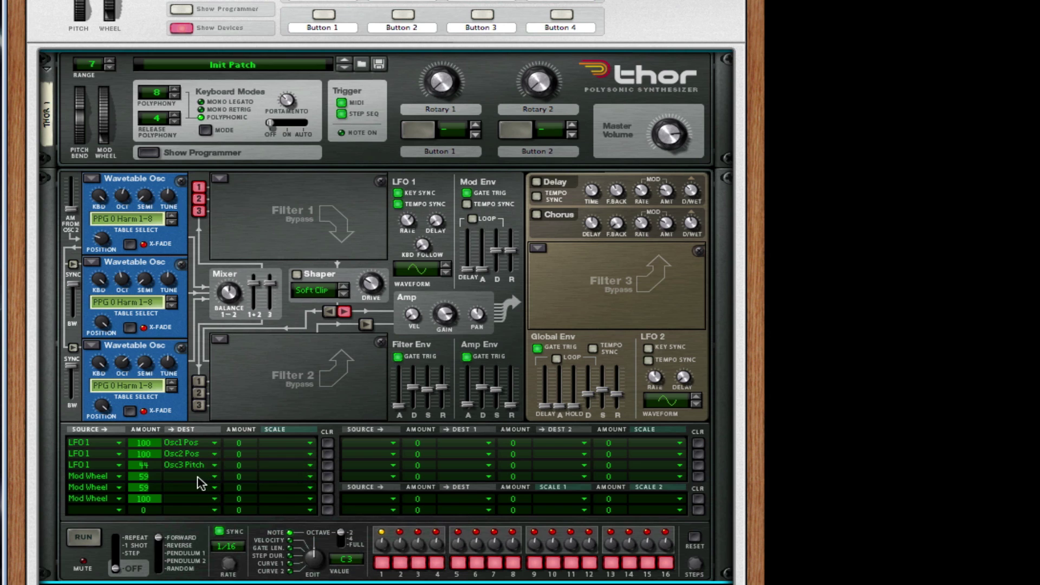
Route the Mod Wheel rows to Osc 1 Pitch, Osc 2 FM and LFO 1 Rate
click(199, 481)
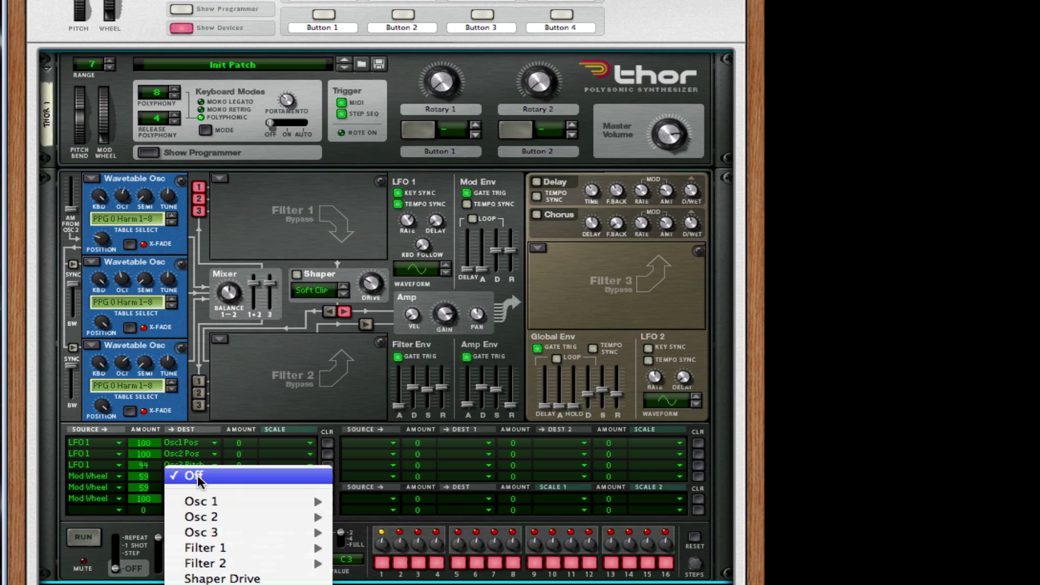
mouse_move(260, 502)
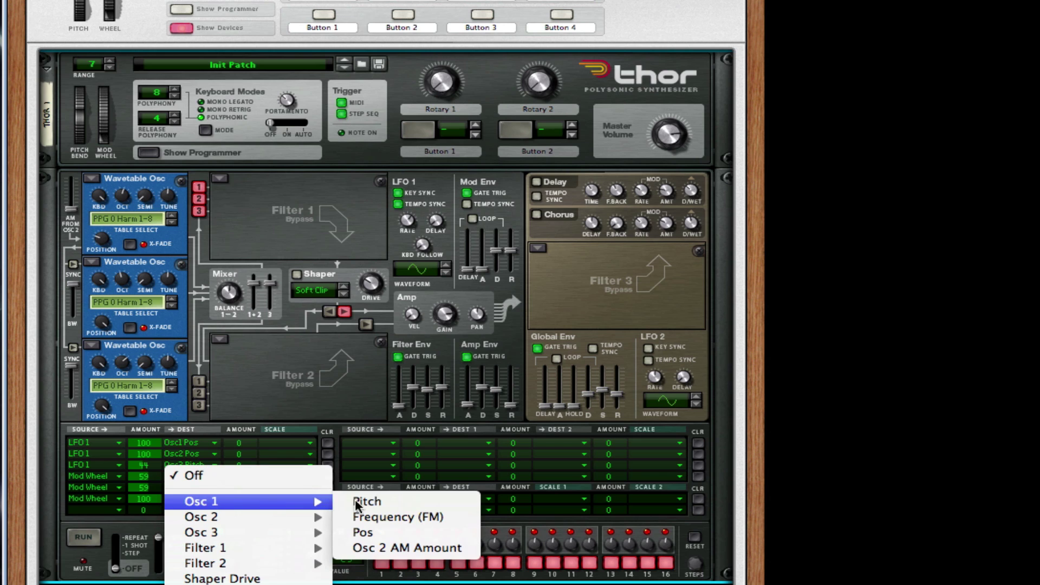
click(390, 504)
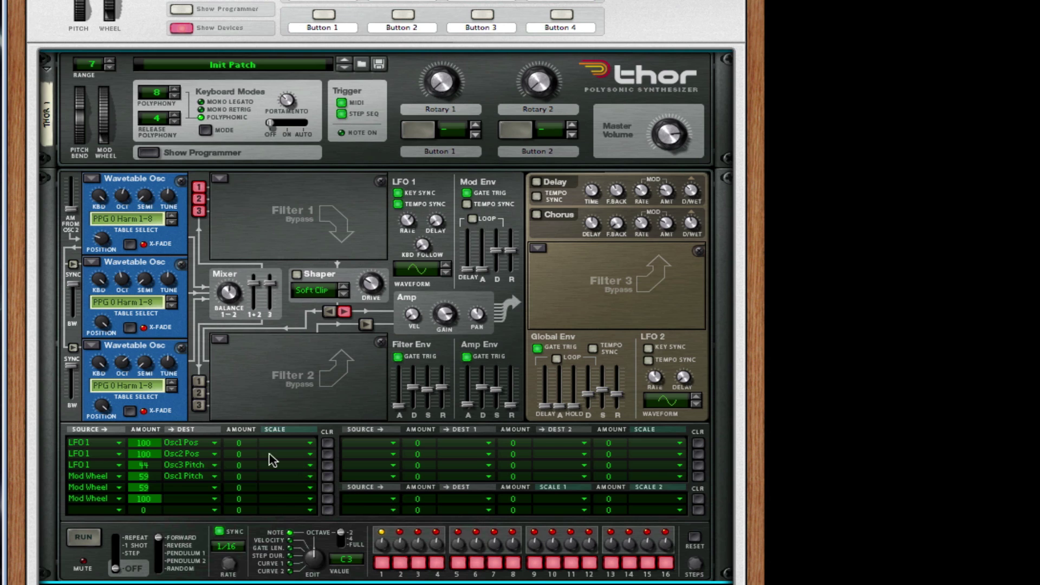
click(197, 487)
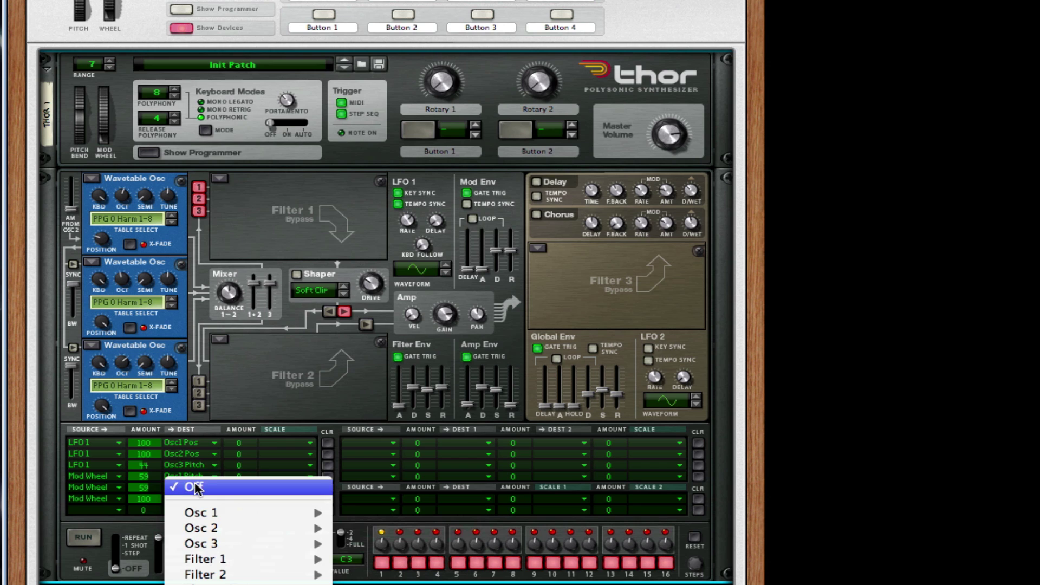
mouse_move(259, 529)
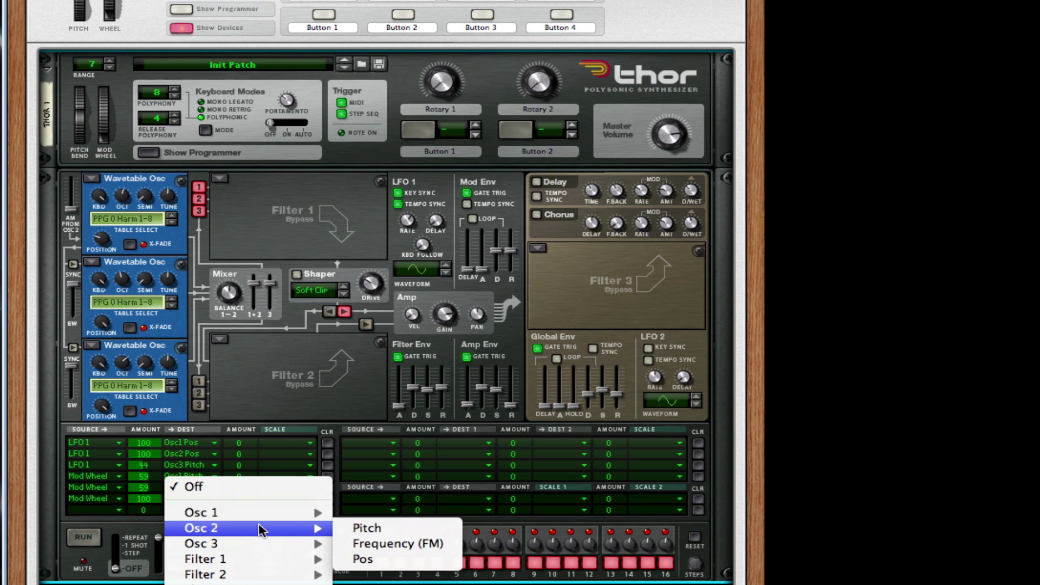
click(376, 544)
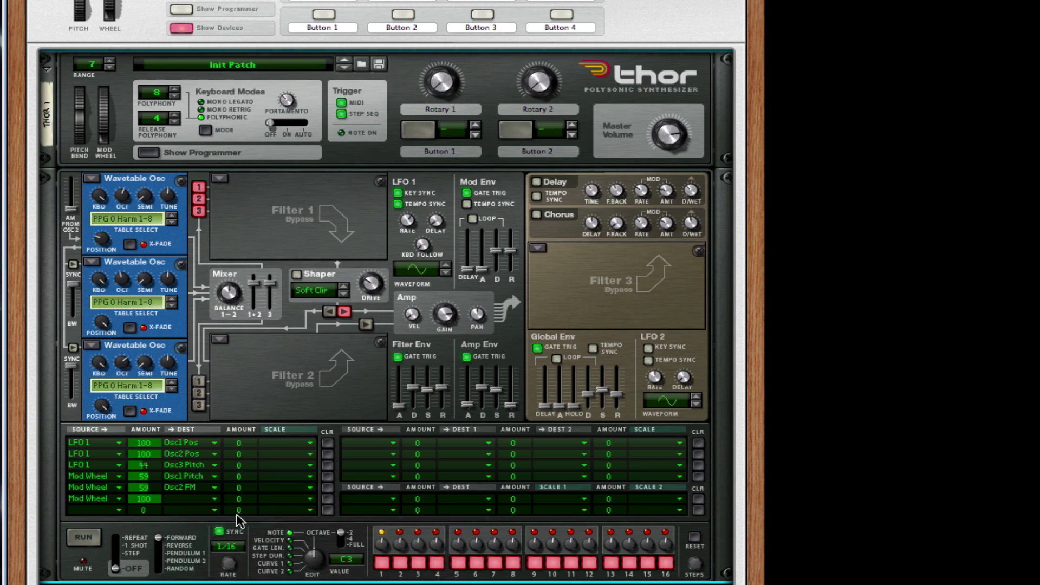
click(210, 500)
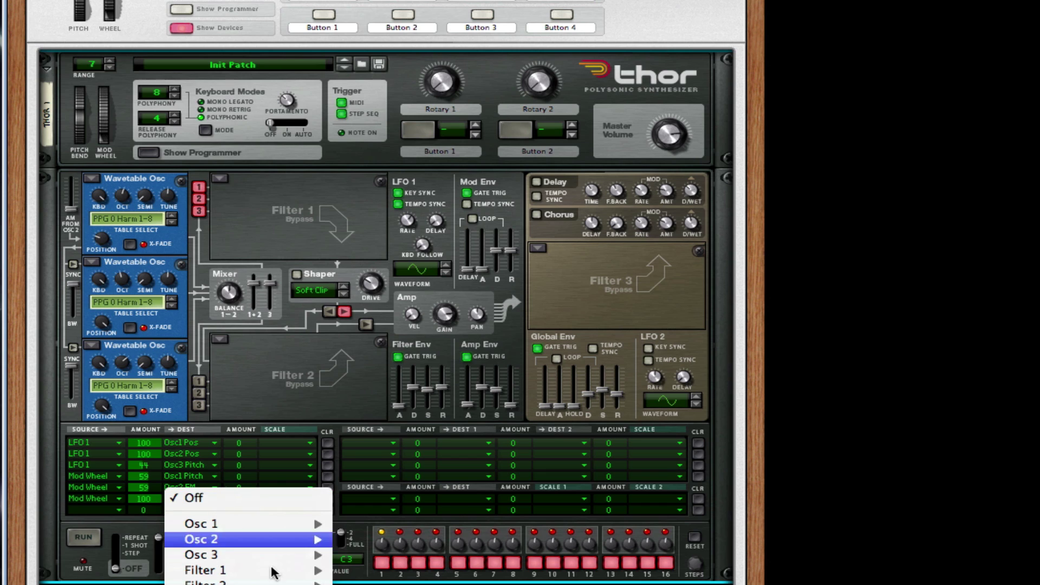
click(369, 584)
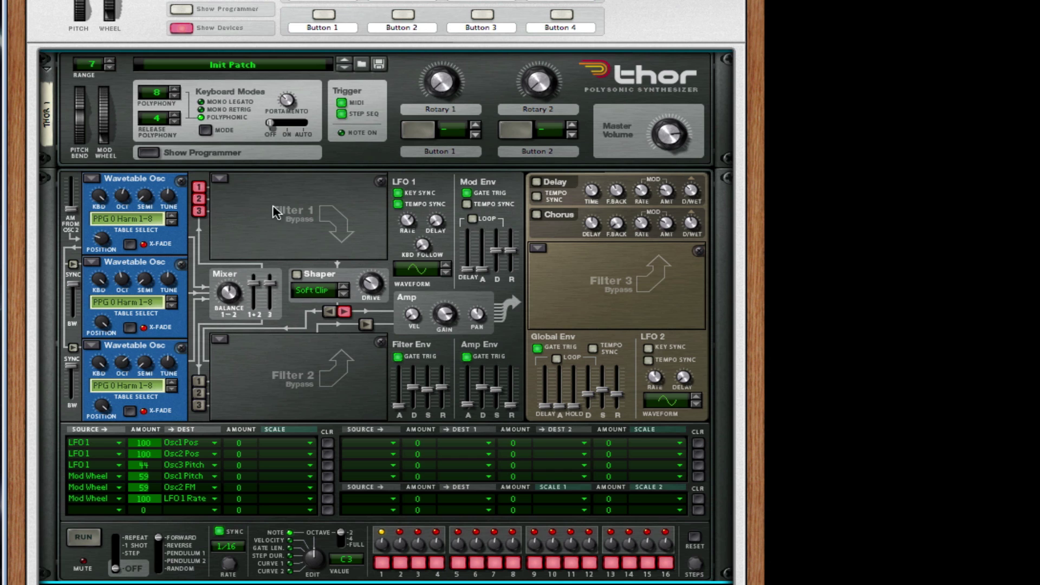
Collapse Thor's programmer and add an RV7000 Advanced Reverb below Thor
click(147, 154)
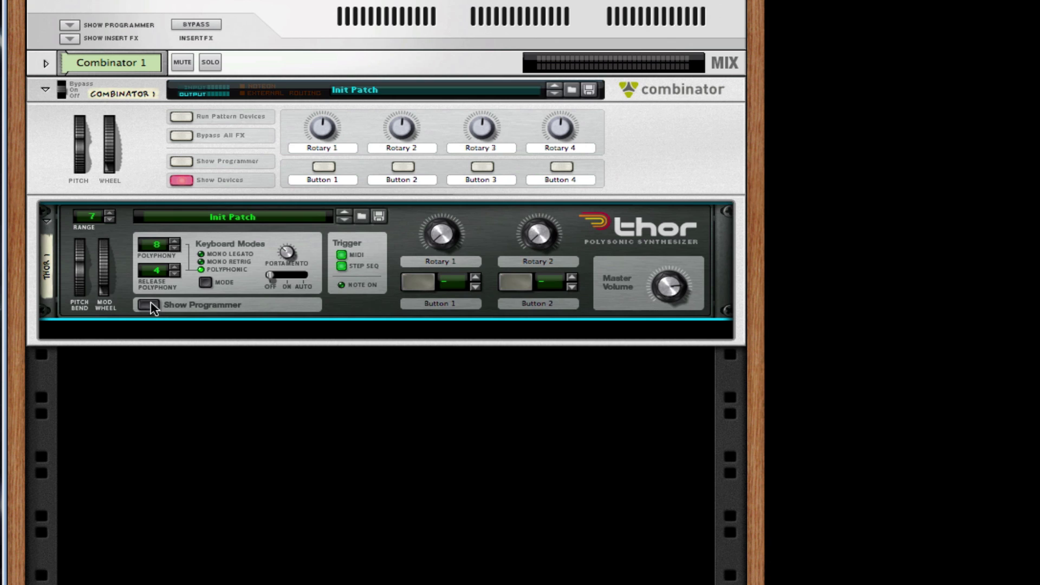
right_click(368, 299)
mouse_move(587, 465)
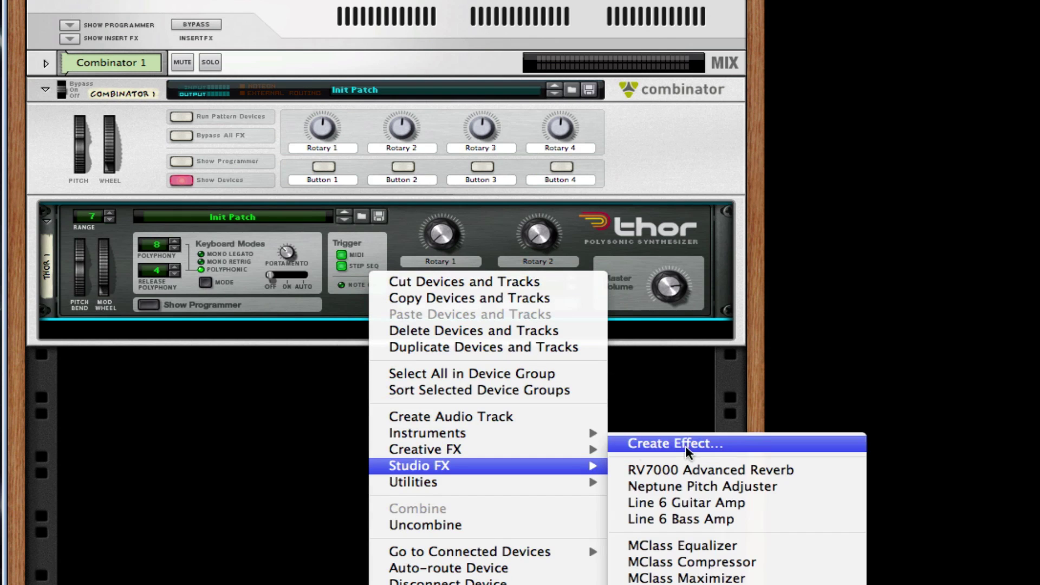
click(723, 471)
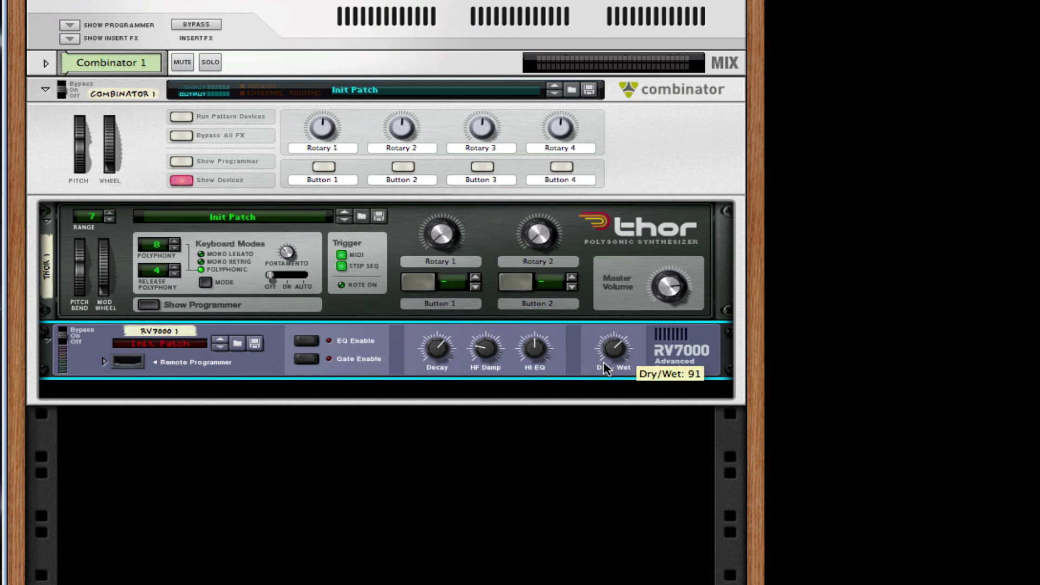
Turn down the reverb's dry/wet mix and shorten its decay to about 25
drag(609, 354, 607, 402)
drag(443, 354, 443, 381)
right_click(682, 337)
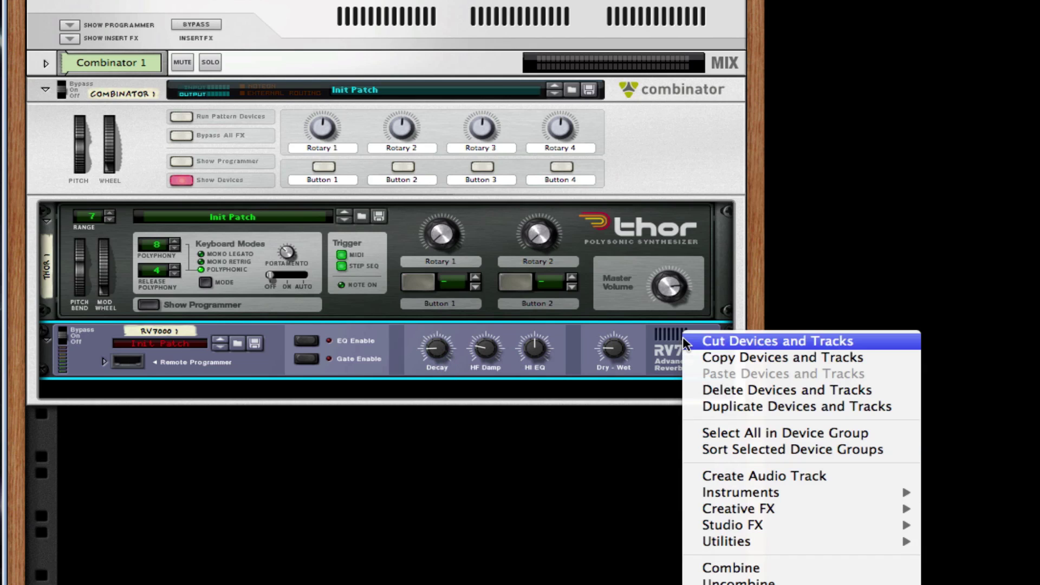
mouse_move(840, 530)
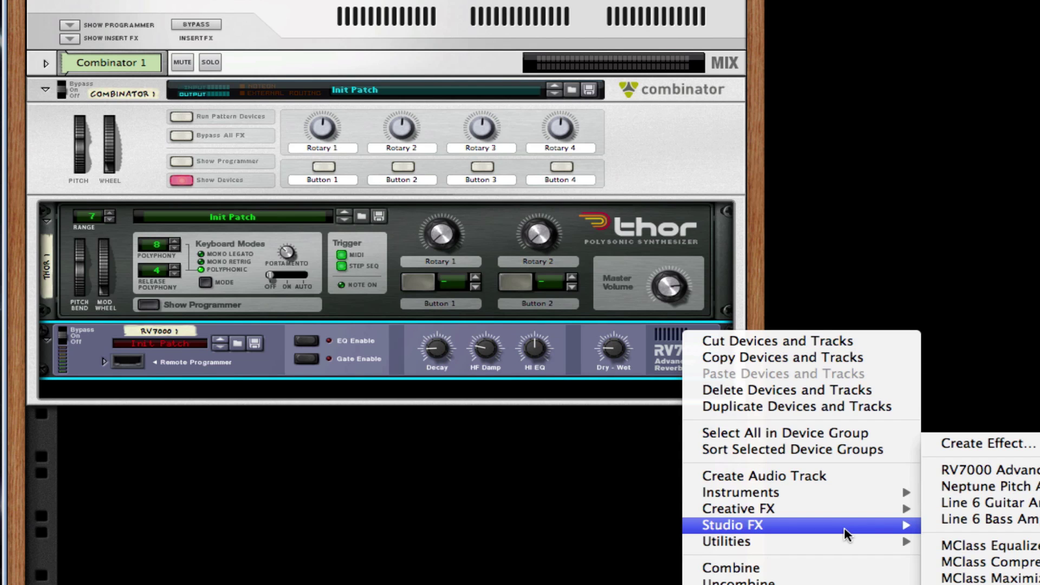
Add a Line 6 Bass Amp to the chain below the reverb
click(1025, 519)
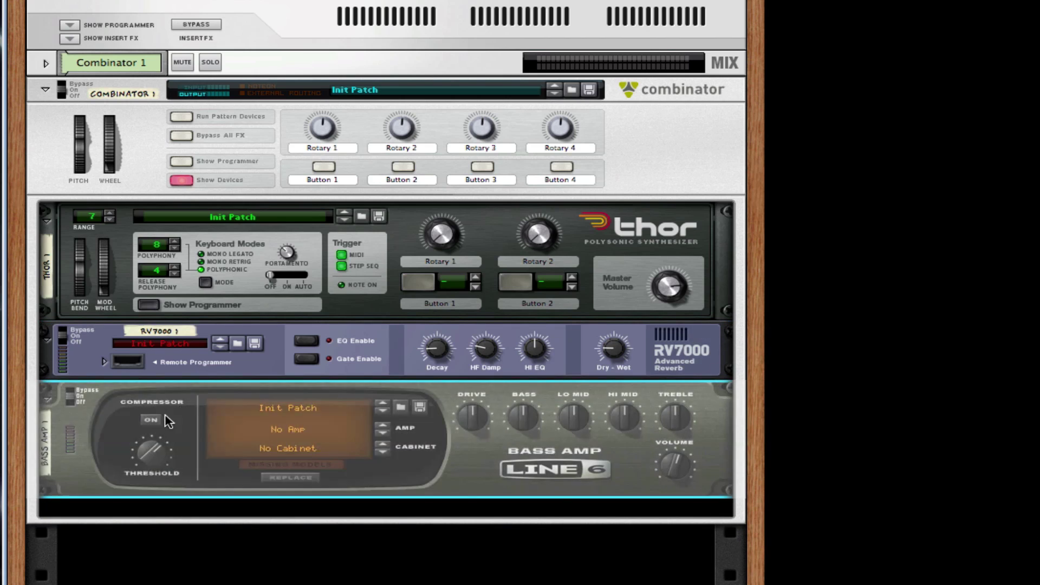
click(151, 420)
scroll(241, 309, down, 1)
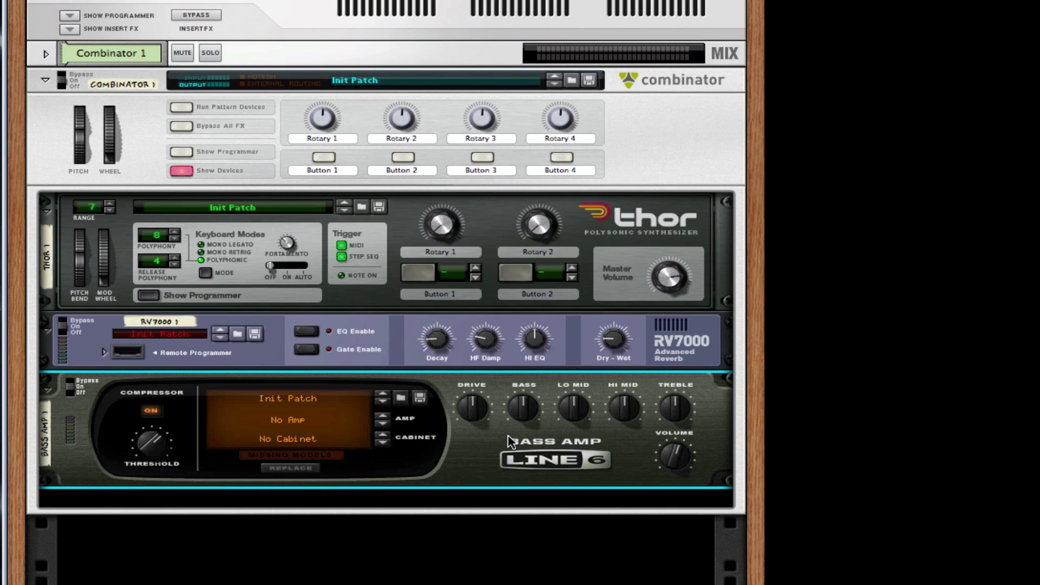
Add a Scream 4 set to Tape damage, with Damage Control and P1 lowered
right_click(507, 448)
mouse_move(632, 514)
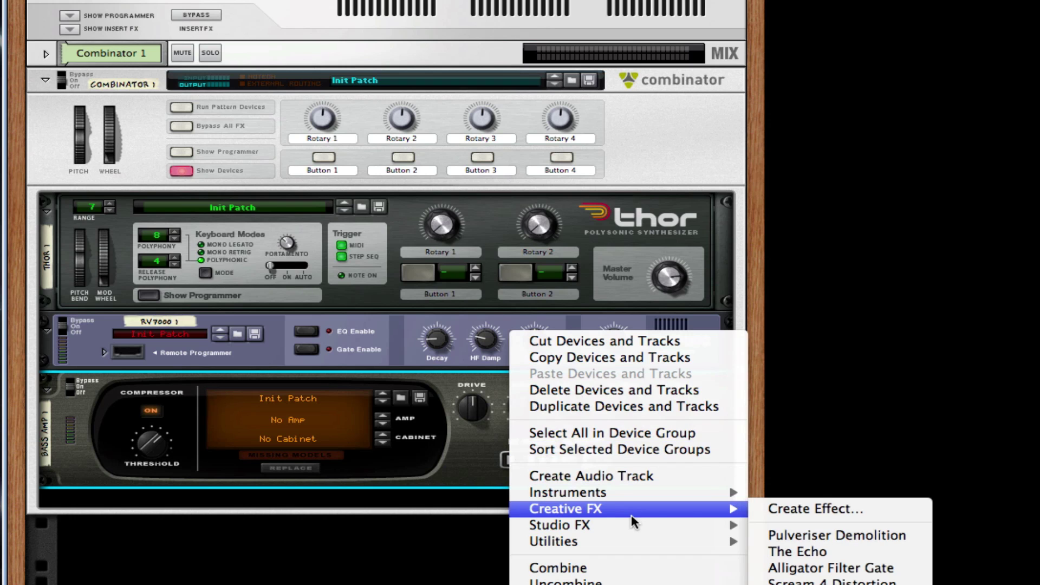
click(867, 582)
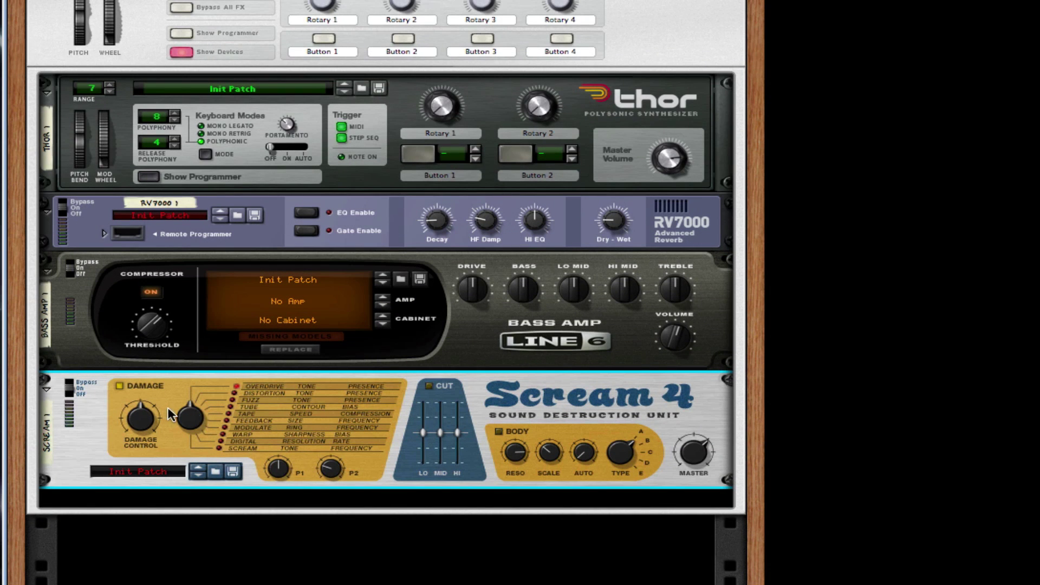
drag(199, 421, 191, 398)
drag(137, 422, 136, 433)
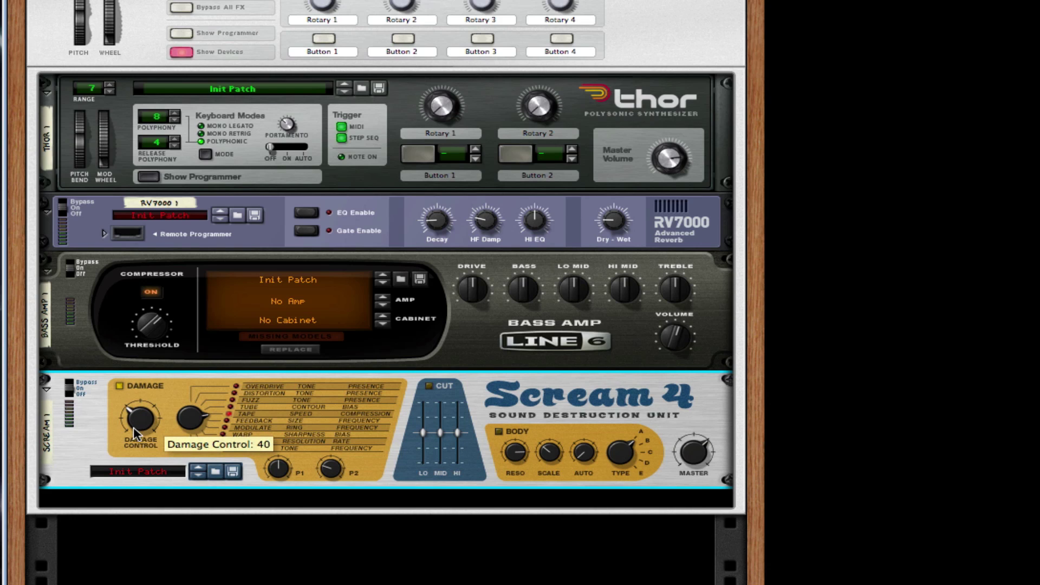
drag(281, 481, 280, 487)
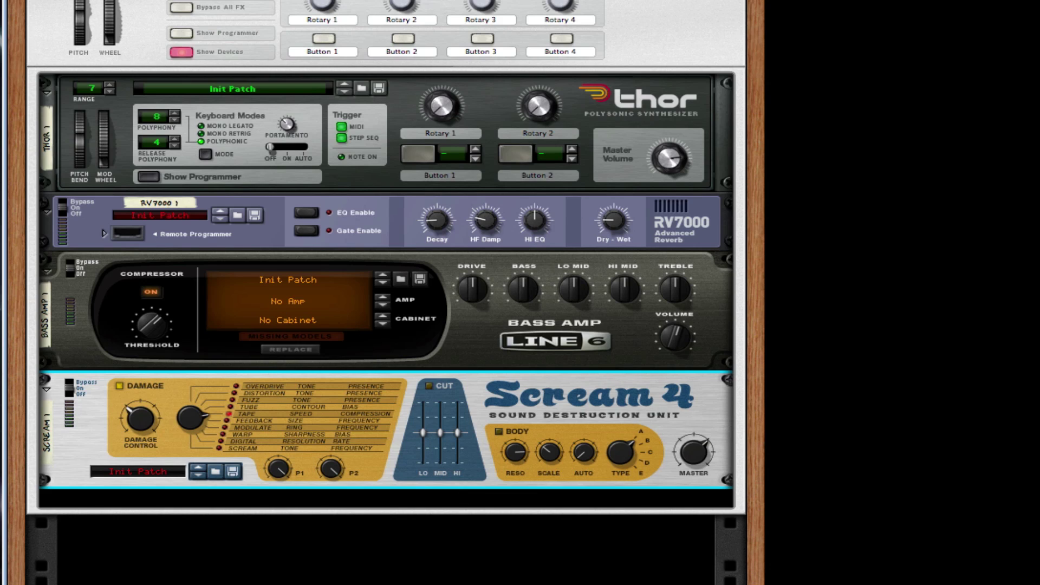
Add an MClass Equalizer under Scream 4 with Lo Cut and both parametric bands enabled
right_click(549, 400)
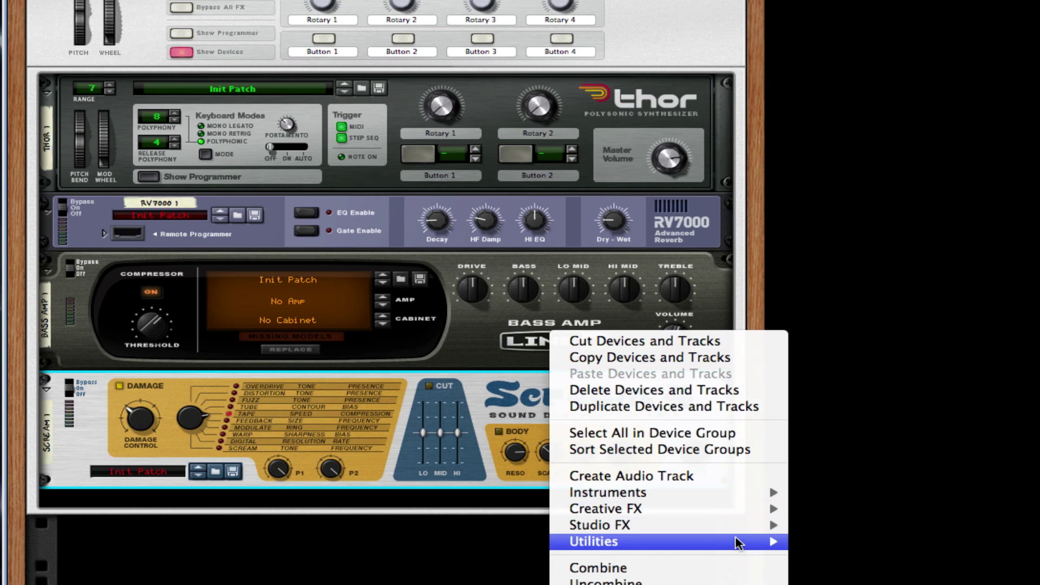
mouse_move(738, 522)
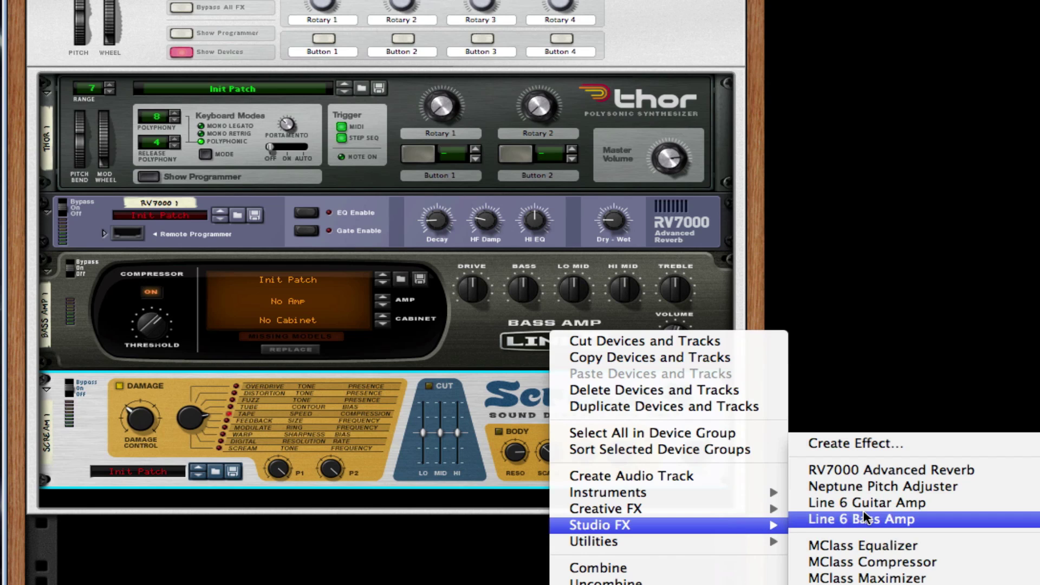
click(890, 554)
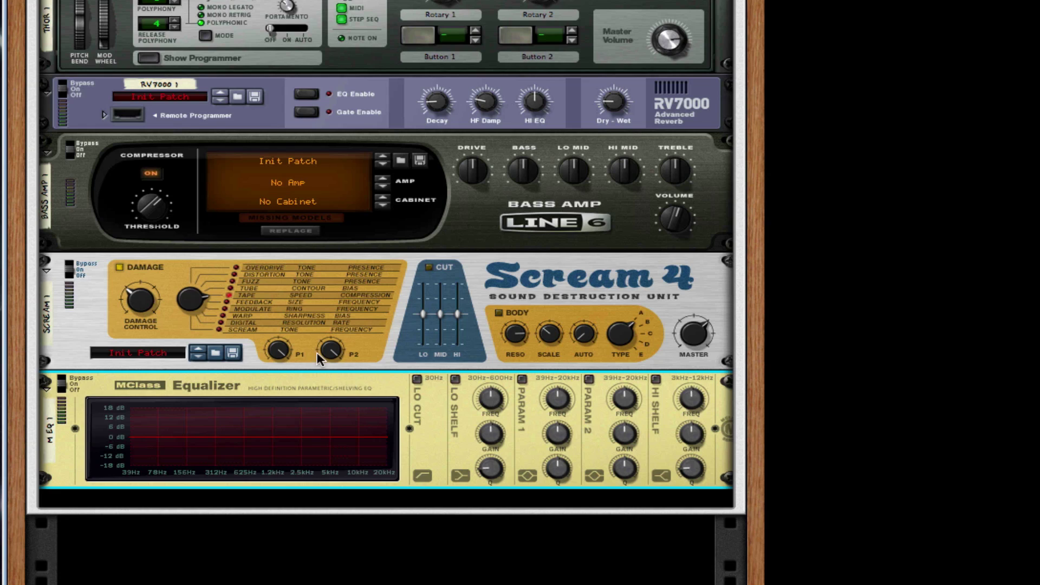
click(416, 379)
click(521, 379)
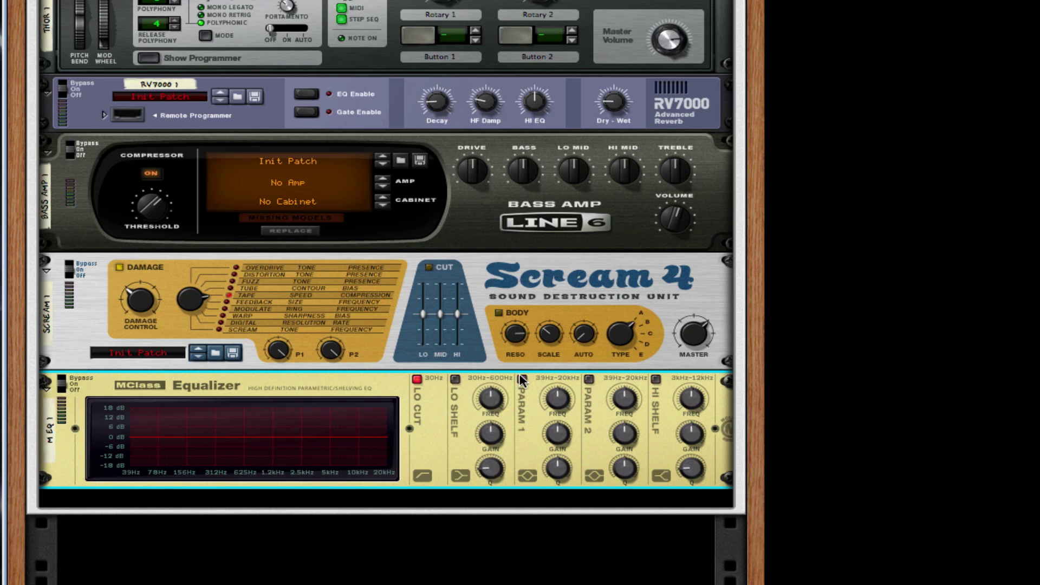
click(589, 378)
Make two narrow notches (second at about 3.5 kHz, -18 dB) and a +4 dB high shelf
drag(558, 400, 560, 505)
drag(548, 481, 551, 369)
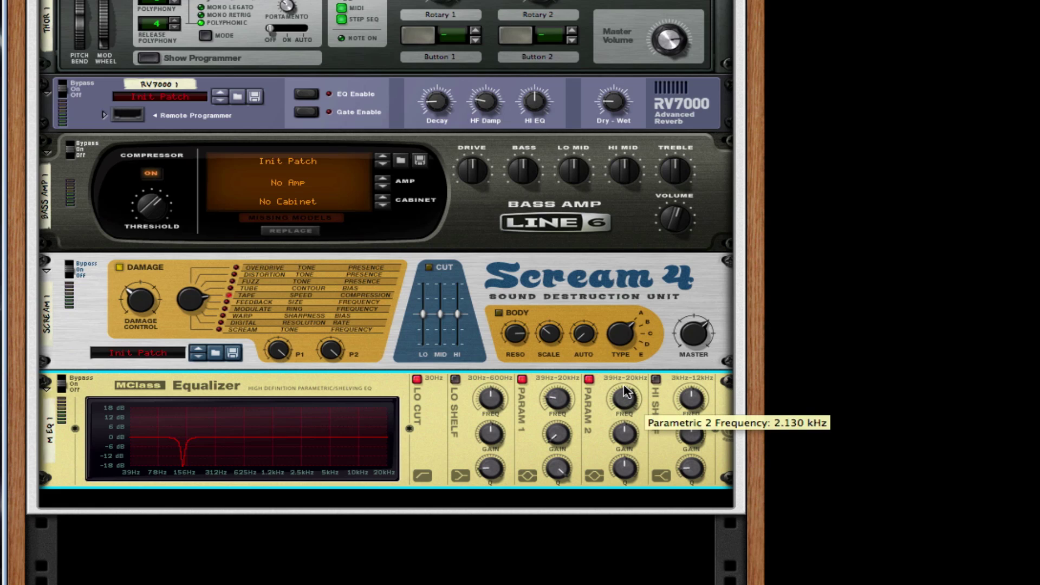
drag(625, 391, 626, 373)
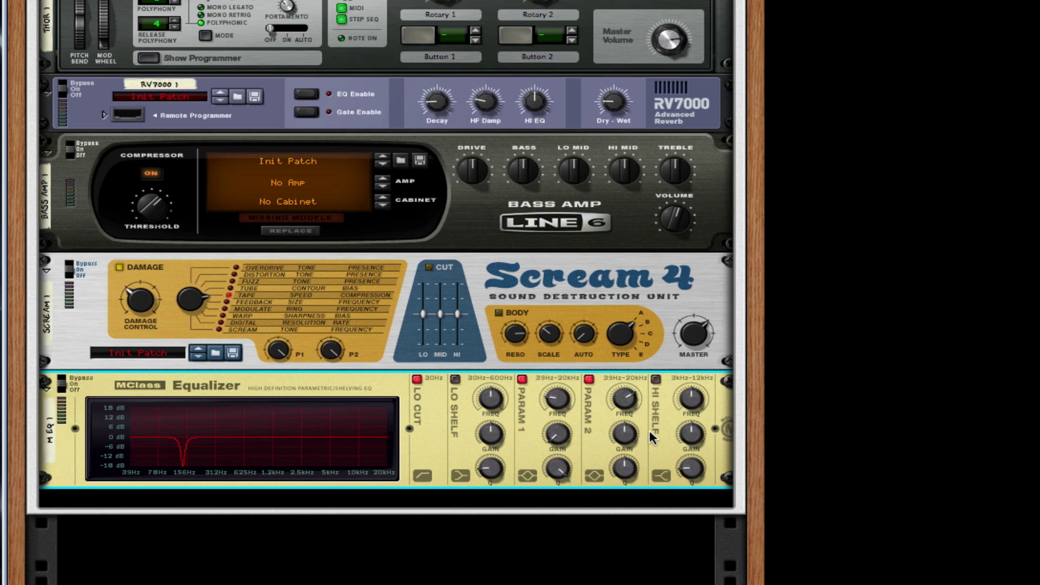
drag(630, 438, 620, 540)
drag(624, 467, 623, 381)
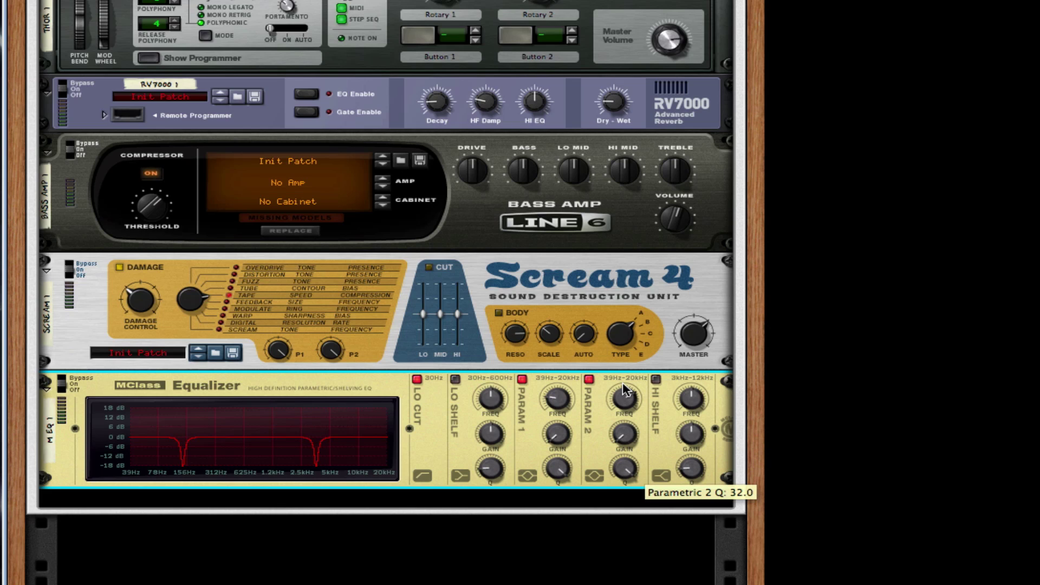
click(656, 380)
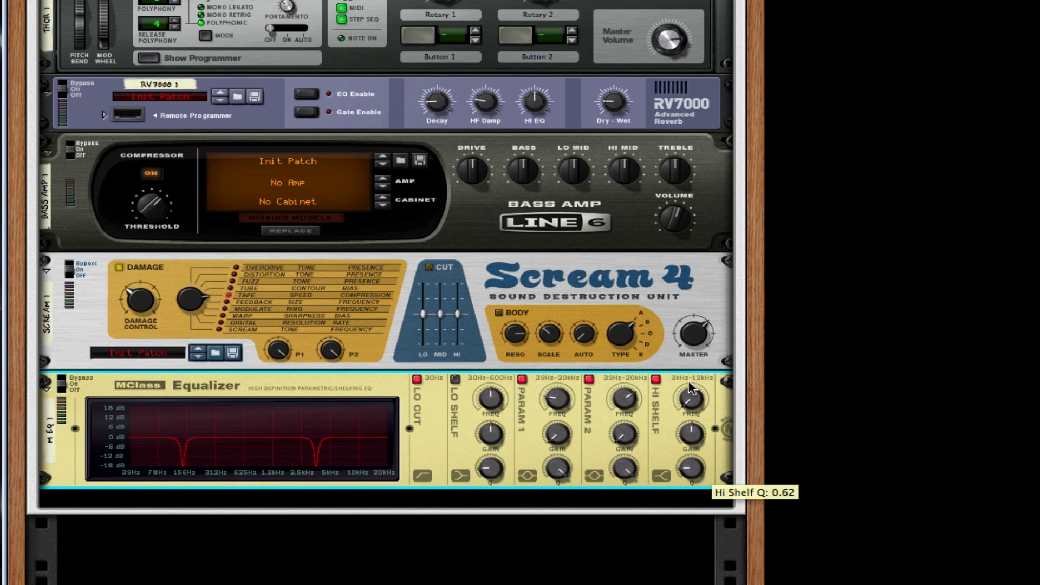
drag(690, 440, 691, 477)
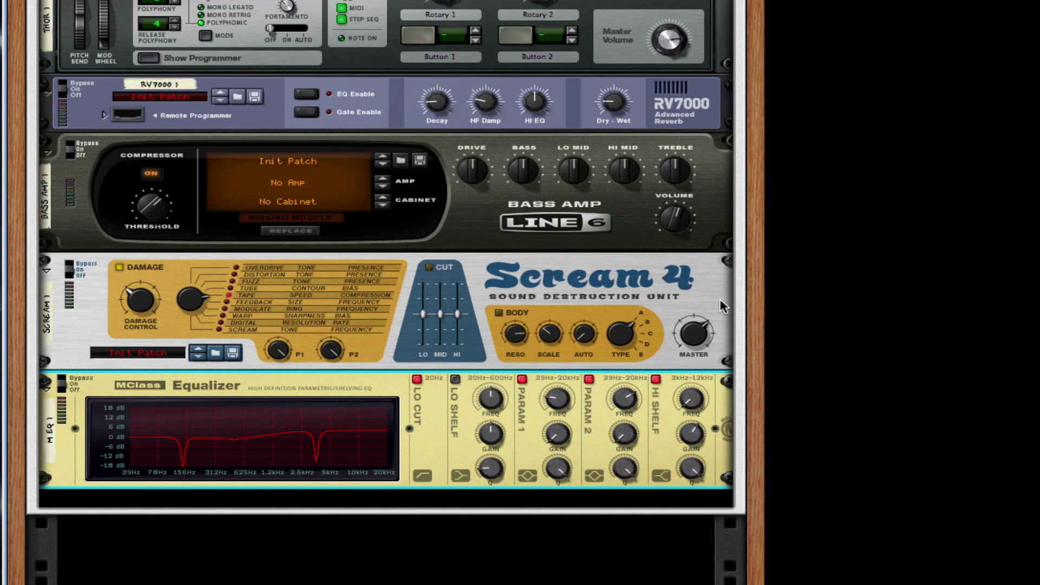
Add an MClass Maximizer with soft clip on at maximum, Auto release and limiter off
right_click(657, 440)
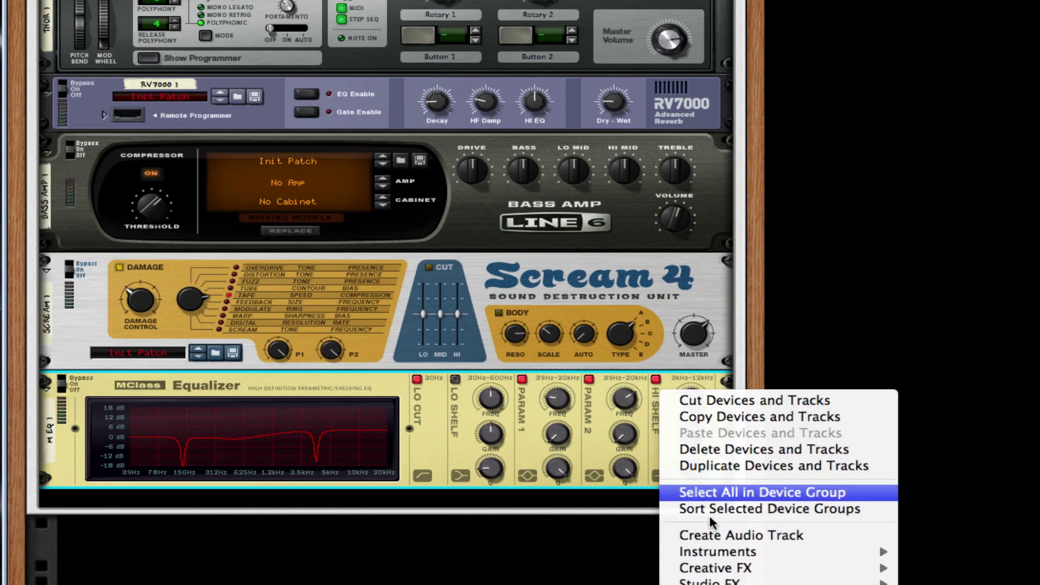
mouse_move(704, 582)
click(975, 578)
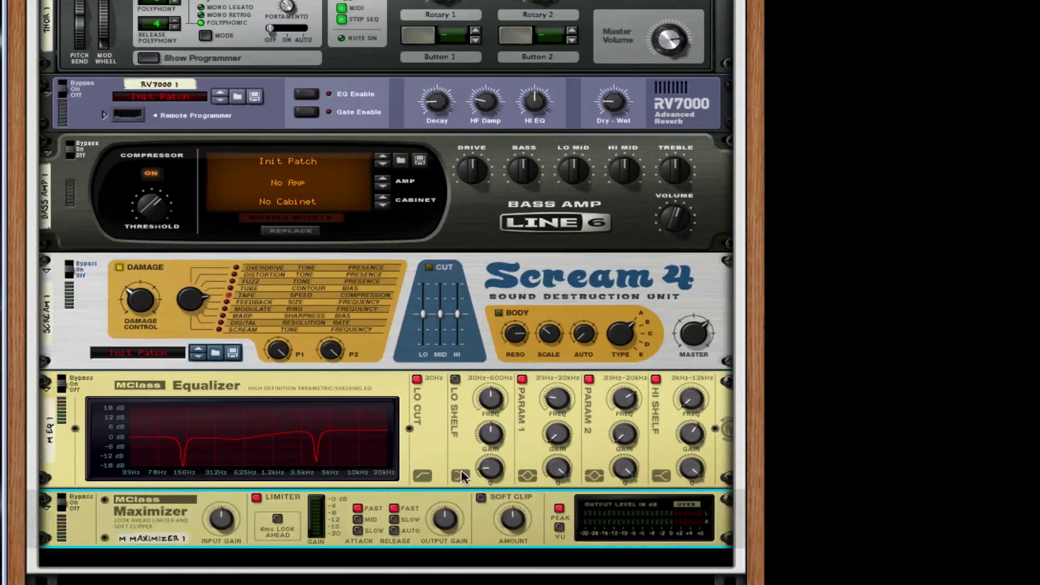
click(480, 498)
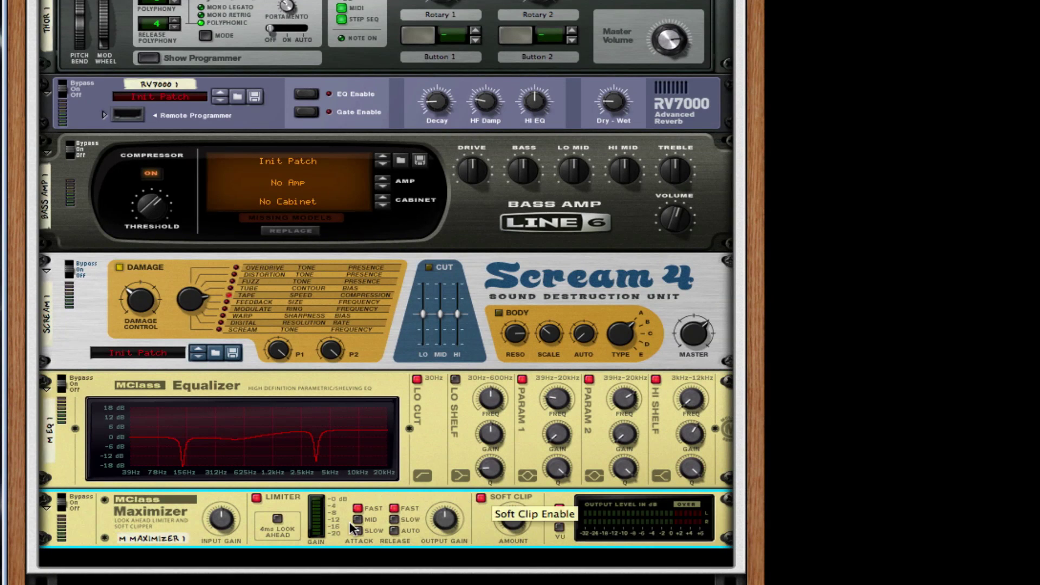
click(396, 529)
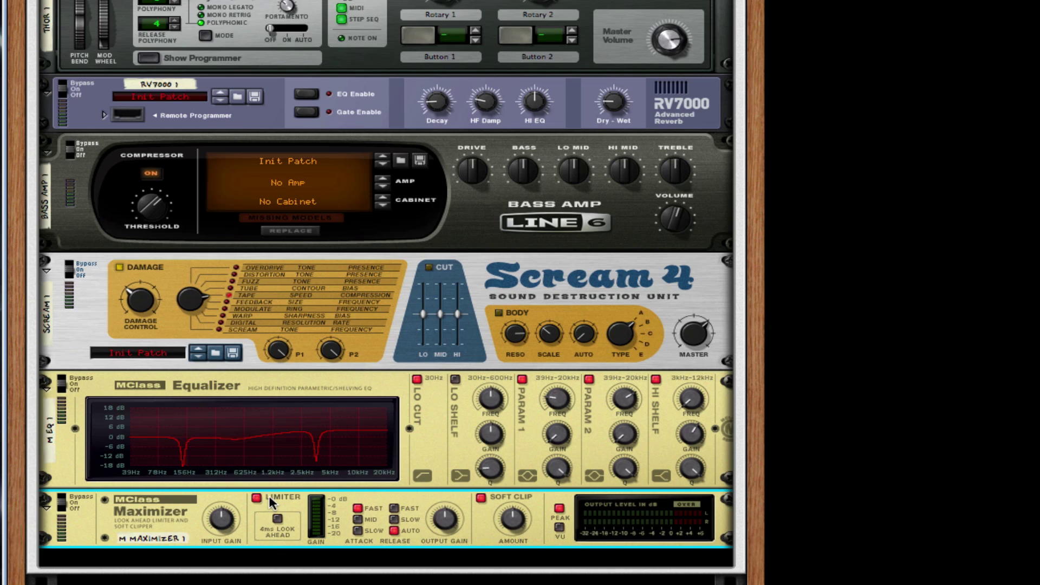
click(257, 497)
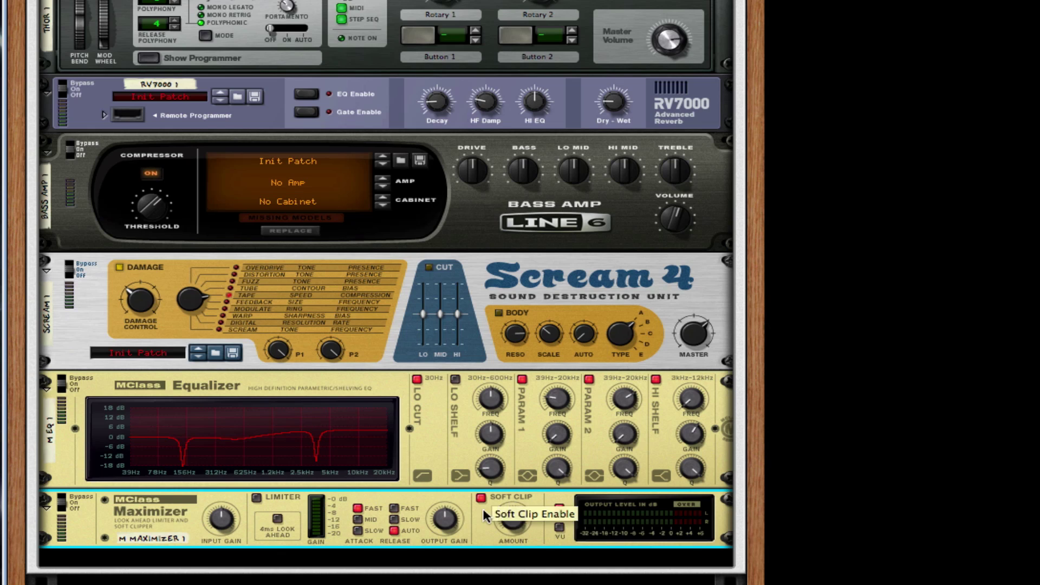
drag(527, 534, 534, 248)
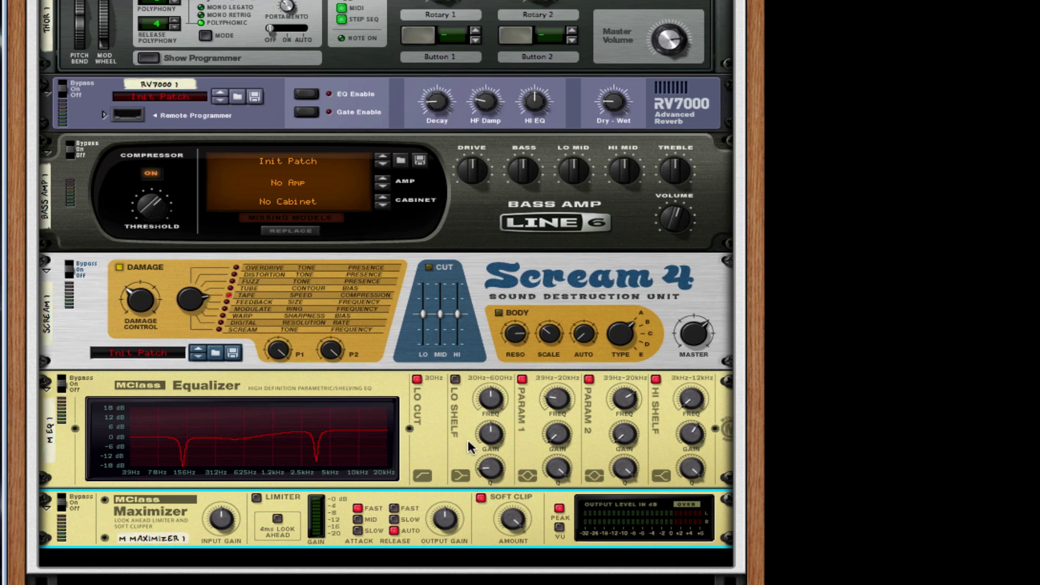
Add a second Line 6 Bass Amp below the Maximizer
scroll(472, 450, down, 2)
right_click(473, 457)
mouse_move(680, 580)
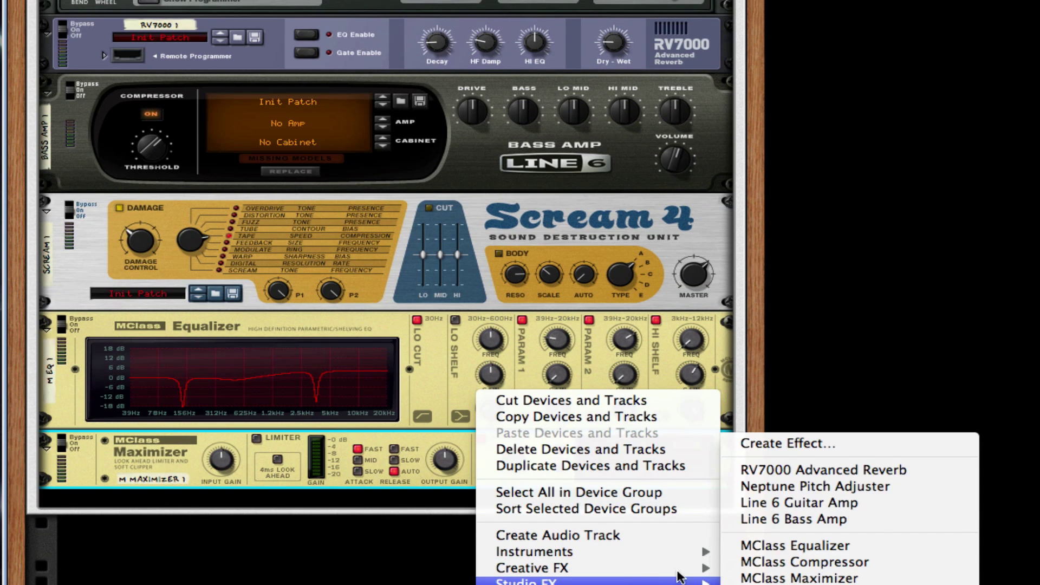
click(865, 522)
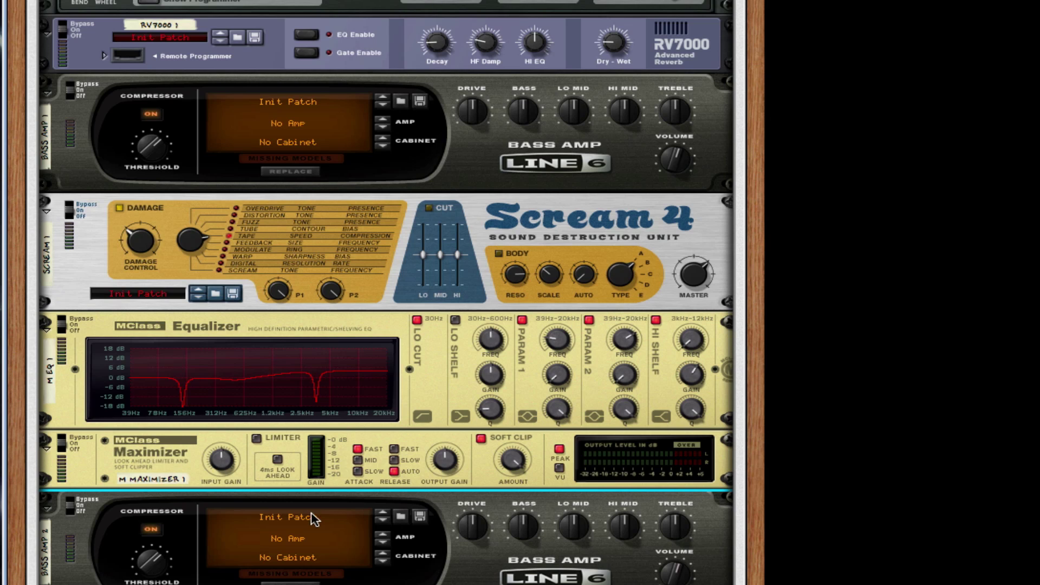
scroll(358, 506, up, 2)
scroll(357, 506, up, 5)
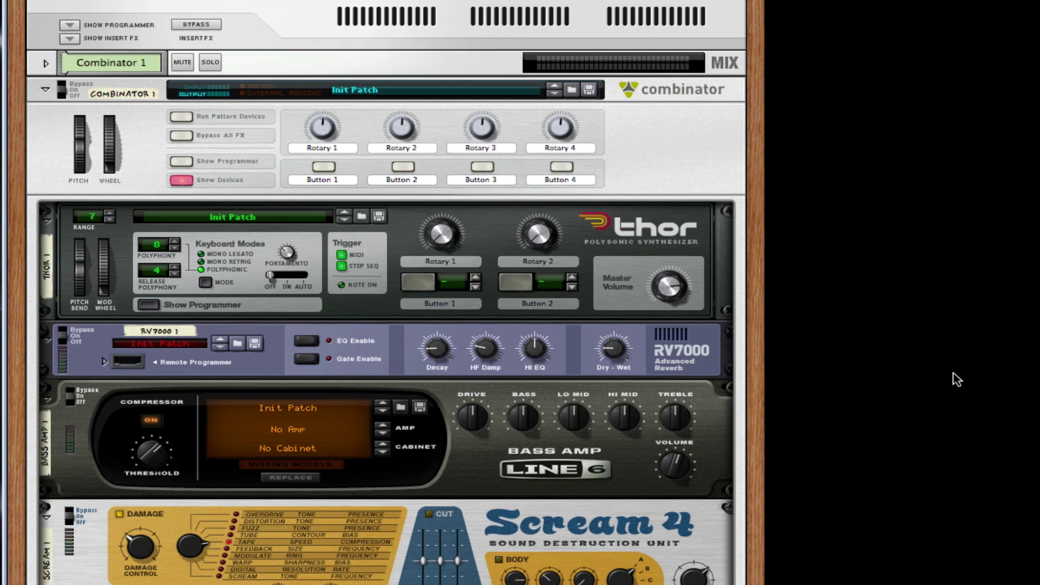
scroll(957, 379, down, 10)
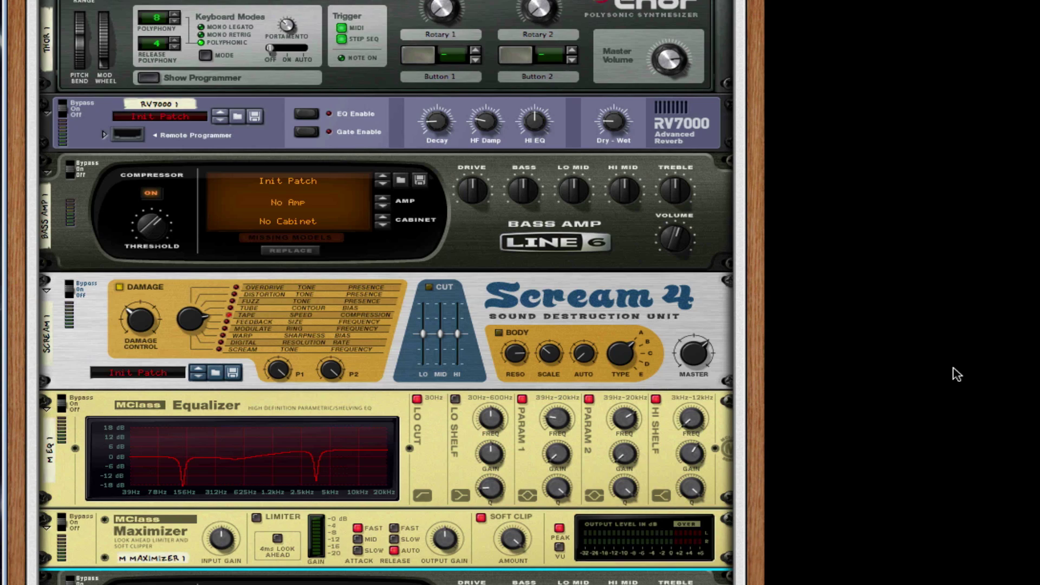
scroll(953, 378, up, 8)
scroll(951, 377, up, 2)
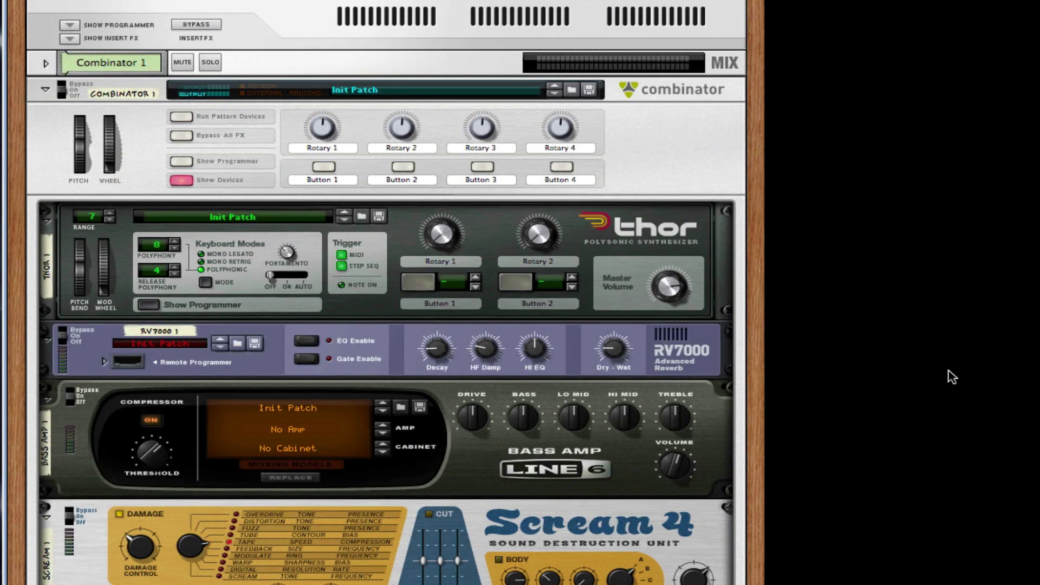